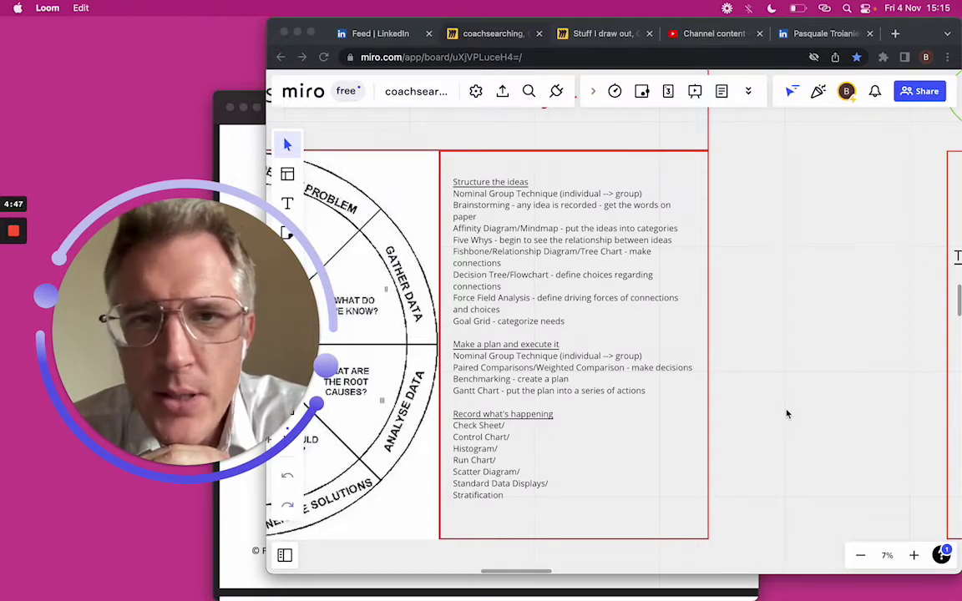
# Switch to the "Stuff I draw out" board and look closely at the Report sticky note that starts the diagram
pyautogui.click(604, 35)
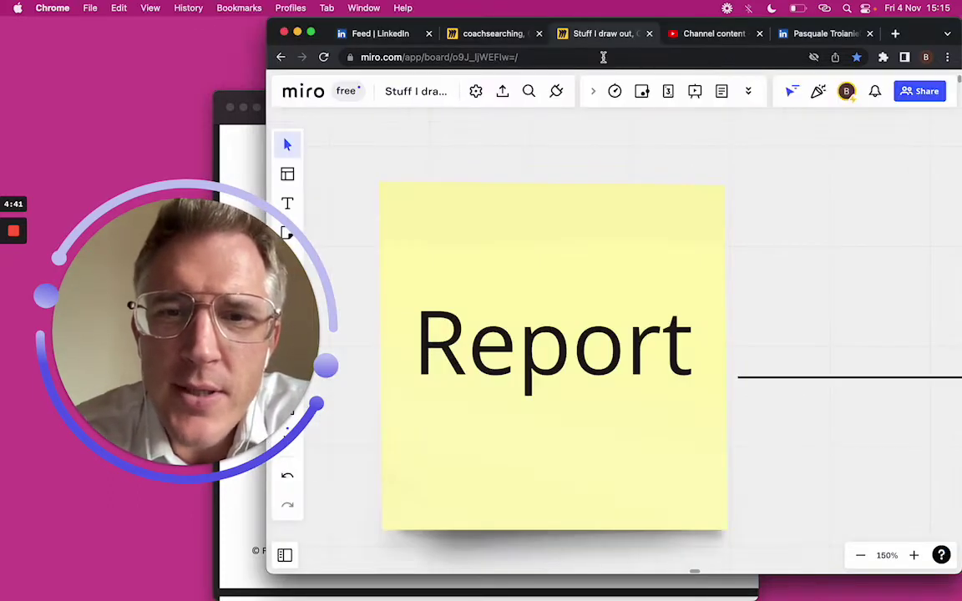
pyautogui.scroll(-15, 642, 257)
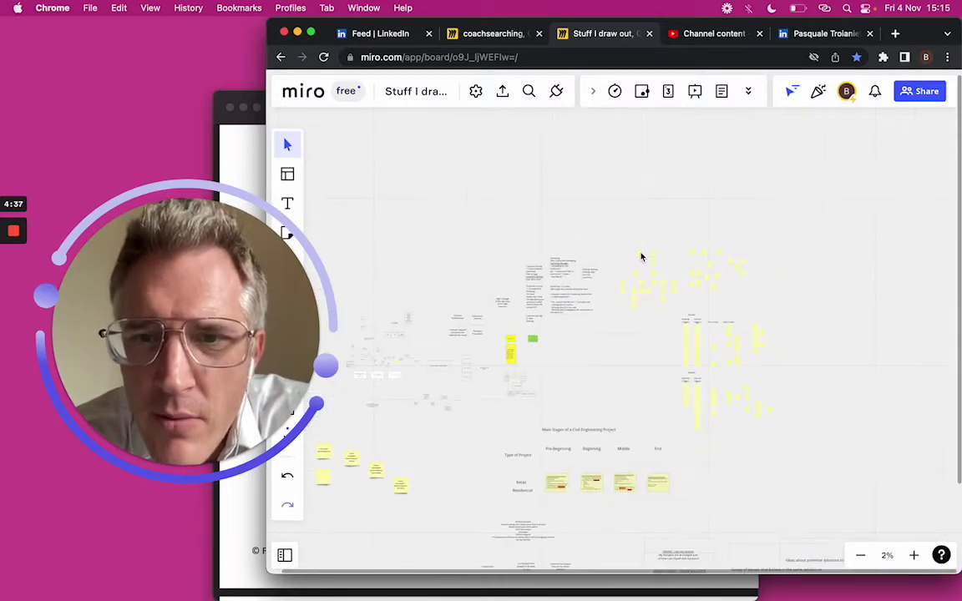
pyautogui.scroll(6, 642, 256)
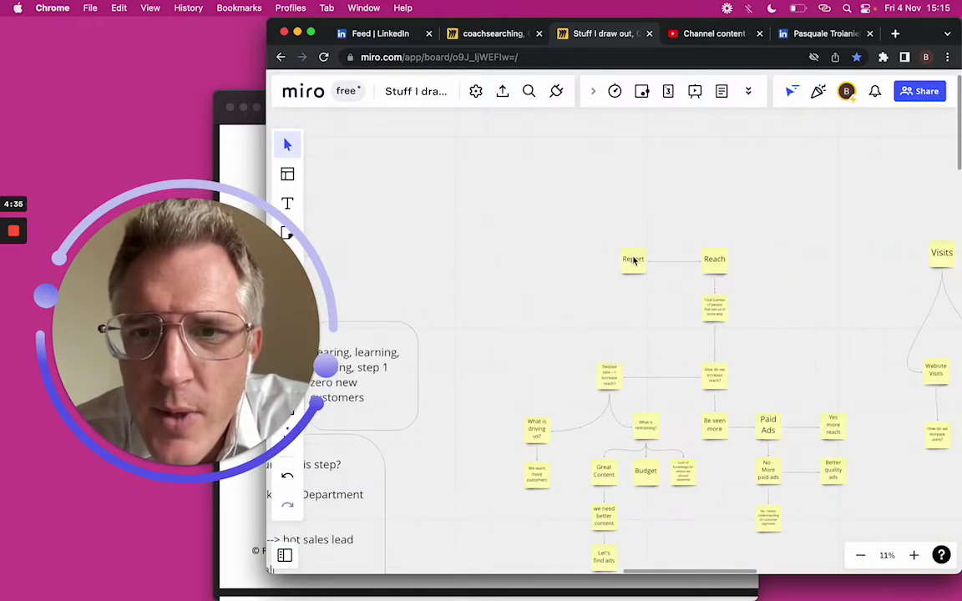
pyautogui.scroll(10, 633, 261)
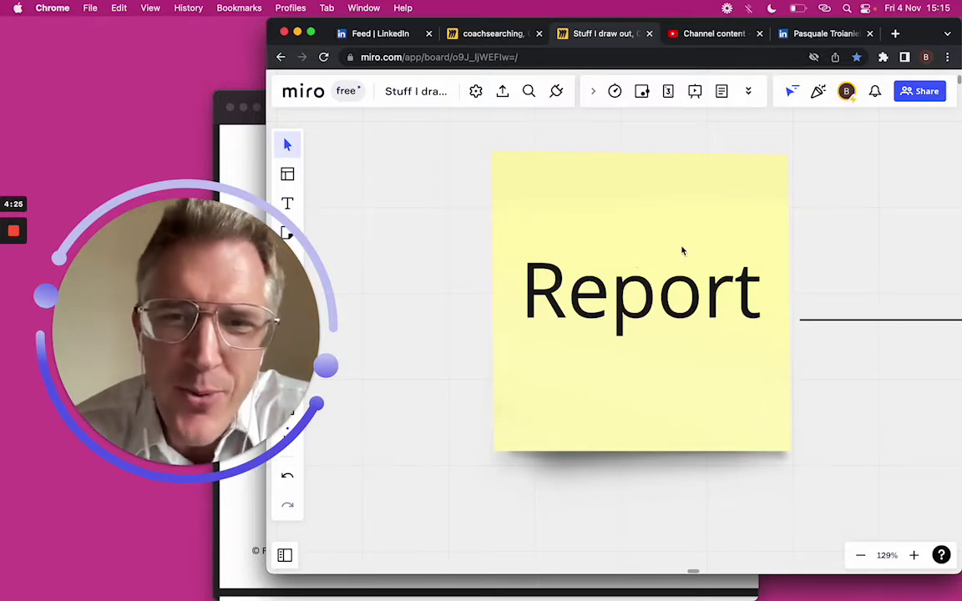
# Examine the Customer Acquisition Rate and Cost per aquisition notes at the far end of the funnel diagram
pyautogui.scroll(-5, 738, 255)
pyautogui.hscroll(10, 738, 255)
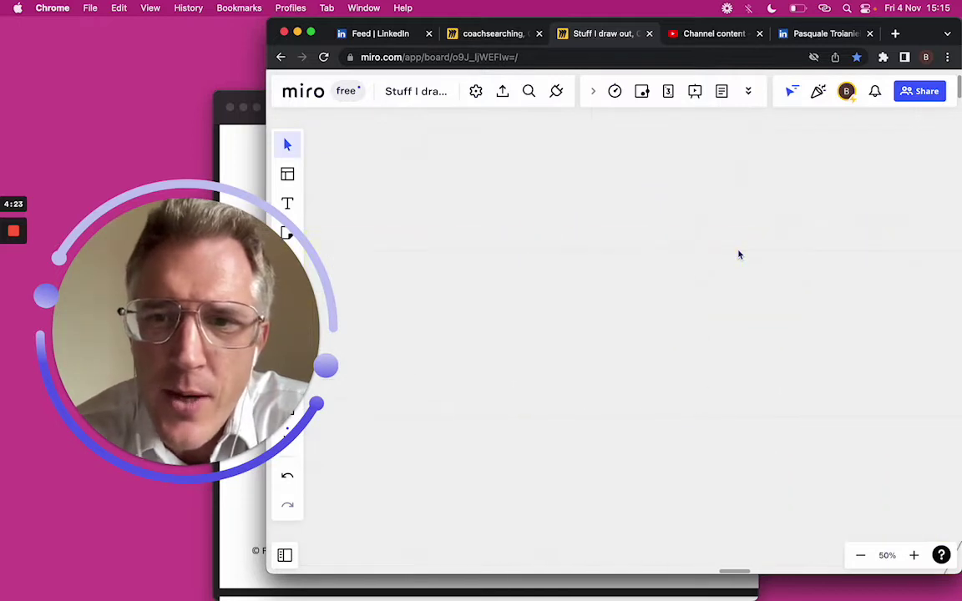
pyautogui.hscroll(15, 738, 255)
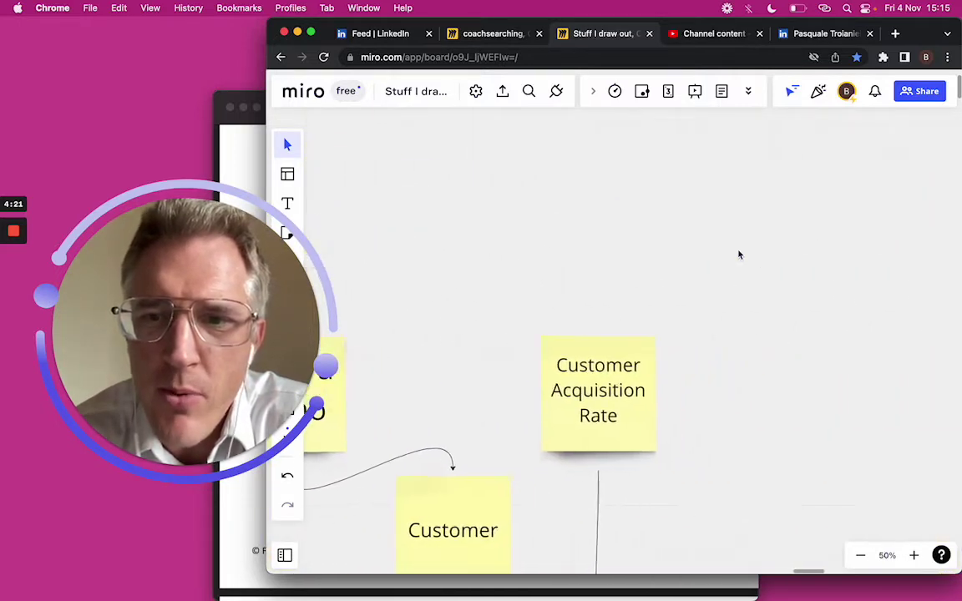
pyautogui.scroll(-3, 738, 255)
pyautogui.scroll(-2, 738, 254)
pyautogui.scroll(3, 739, 255)
pyautogui.scroll(4, 739, 255)
pyautogui.scroll(2, 739, 255)
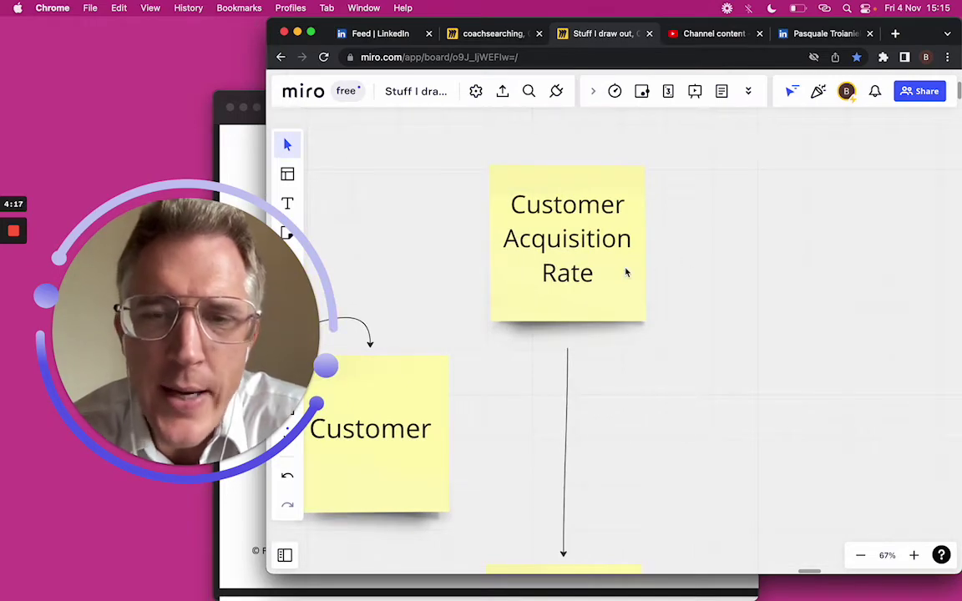
pyautogui.scroll(-5, 645, 327)
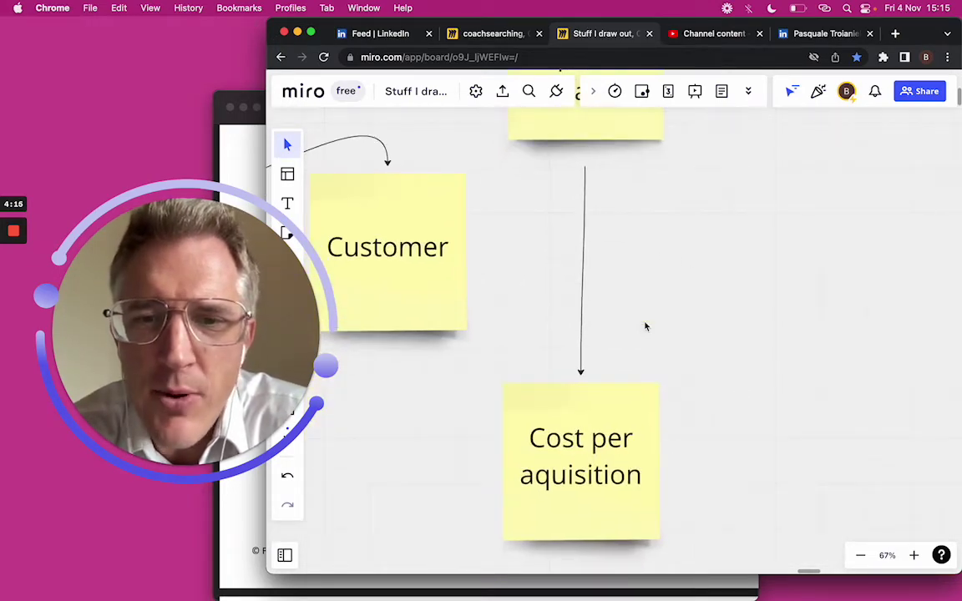
pyautogui.scroll(-5, 646, 327)
pyautogui.scroll(1, 643, 329)
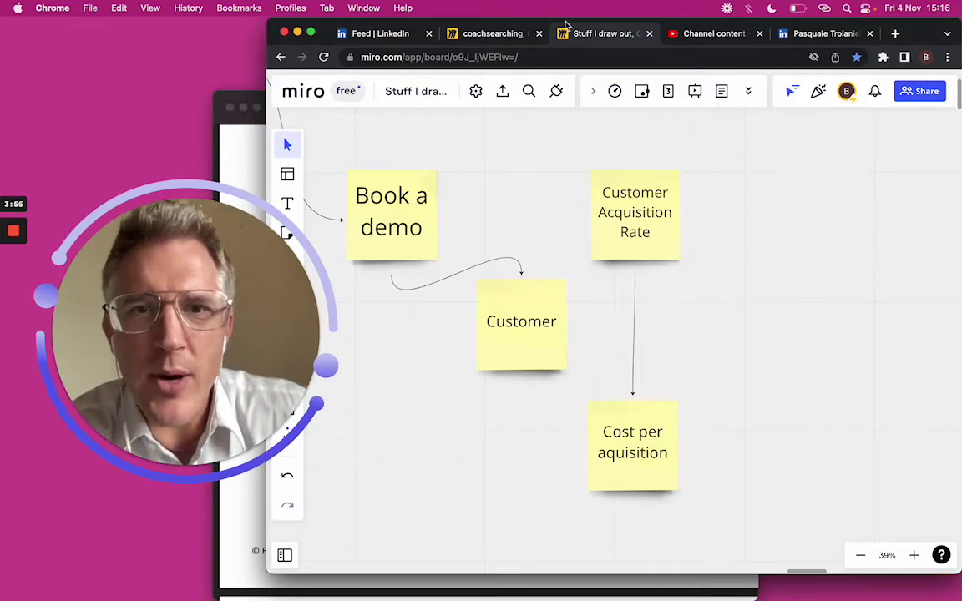
# Switch to the coachsearching board and read the "Structure the ideas" list of techniques beside the problem-solving wheel
pyautogui.click(492, 34)
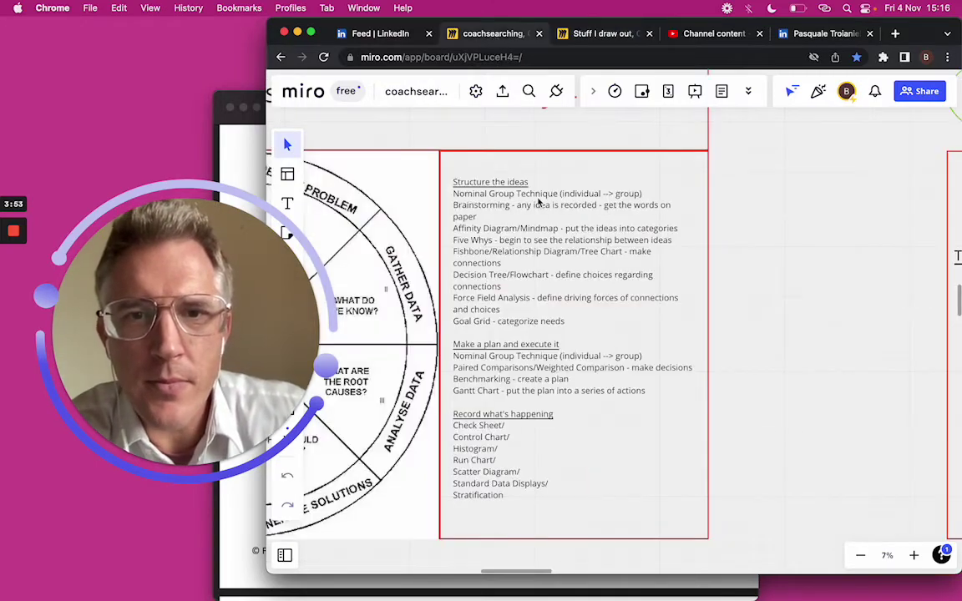
pyautogui.scroll(3, 544, 198)
pyautogui.scroll(4, 544, 198)
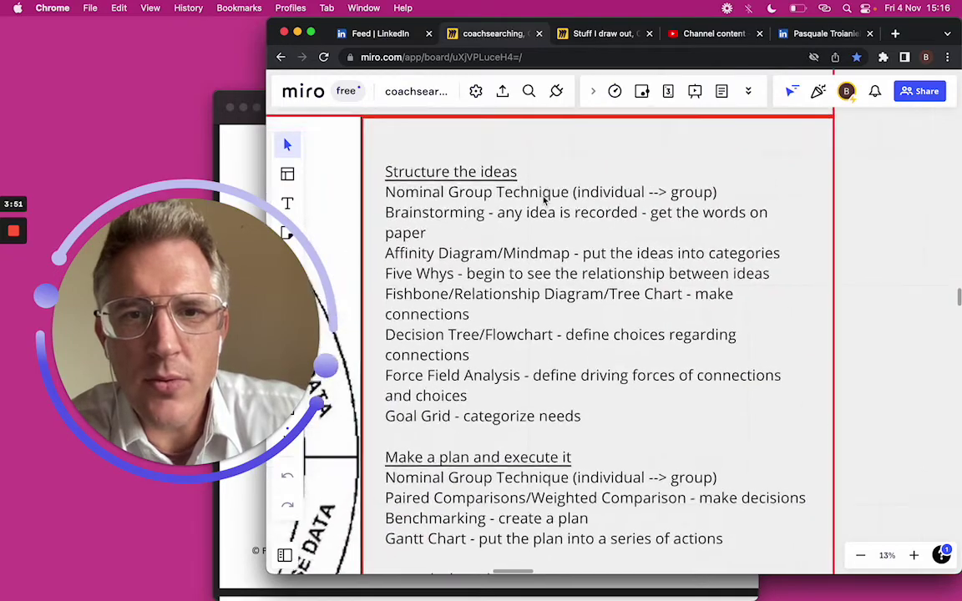
pyautogui.hscroll(-3, 510, 199)
pyautogui.scroll(-3, 509, 199)
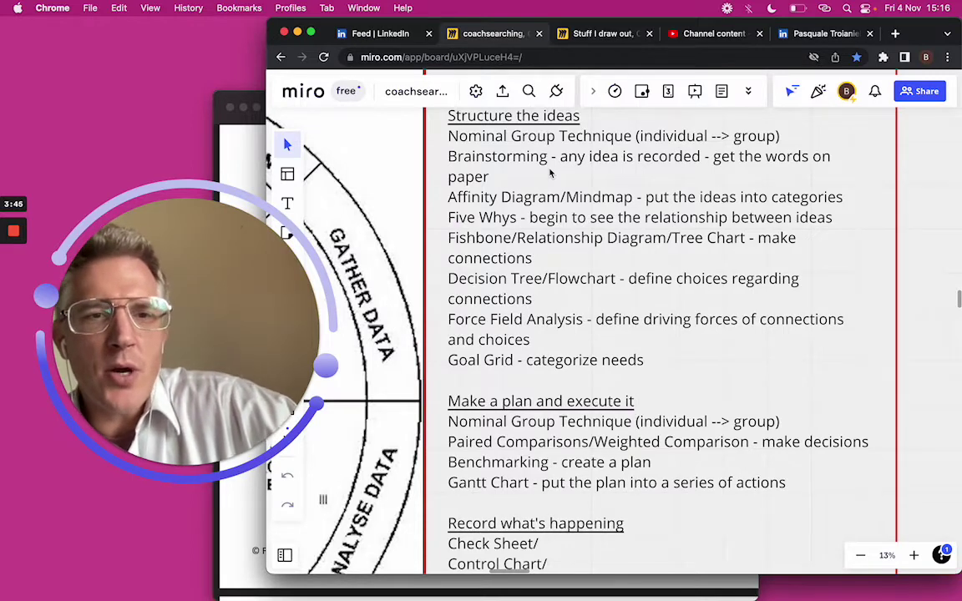
# Return to the "Stuff I draw out" board and trace the funnel backwards from Customer through SQL, Leads and Visits to Reach
pyautogui.click(592, 35)
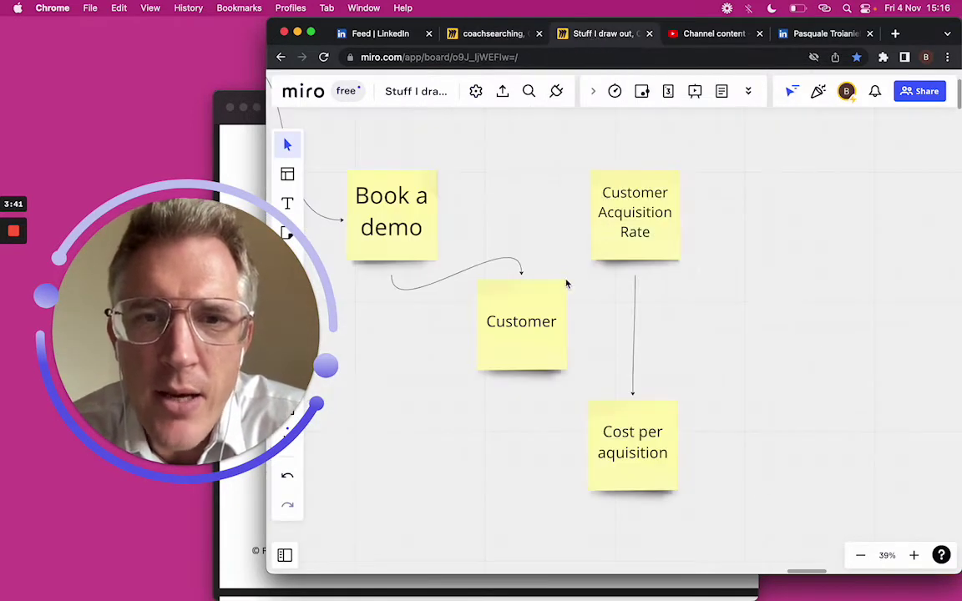
pyautogui.scroll(-5, 567, 285)
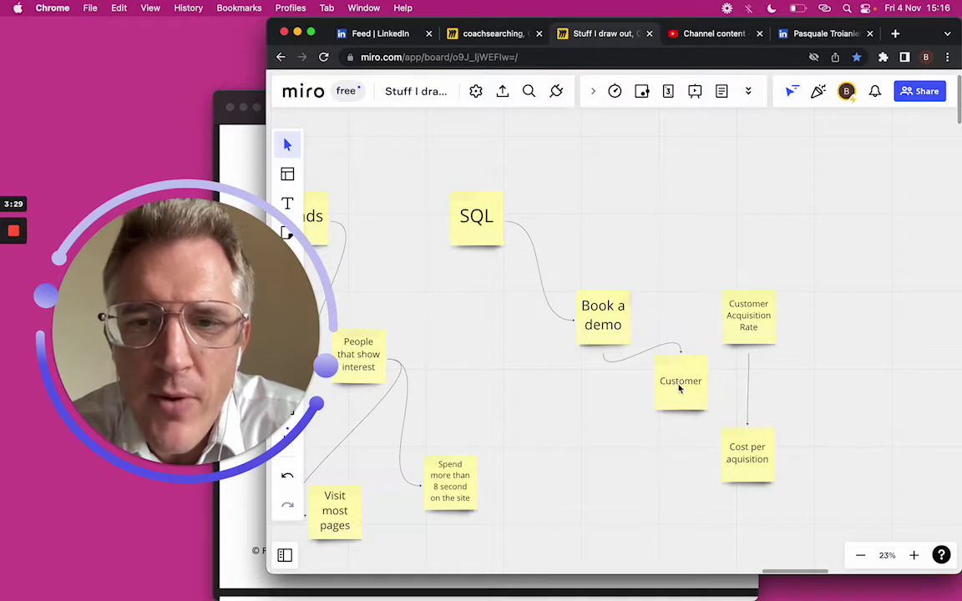
pyautogui.hscroll(-3, 610, 378)
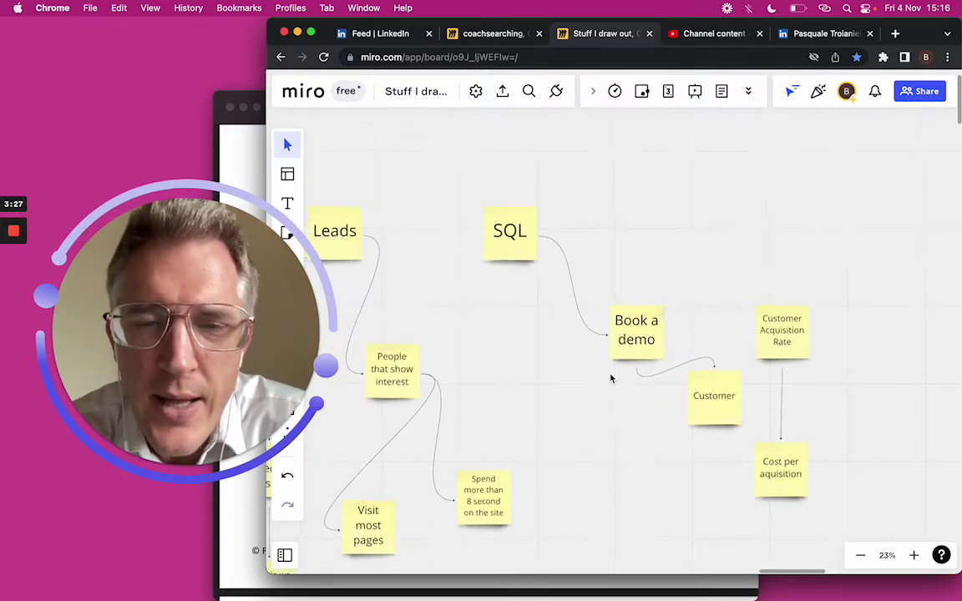
pyautogui.hscroll(-3, 610, 378)
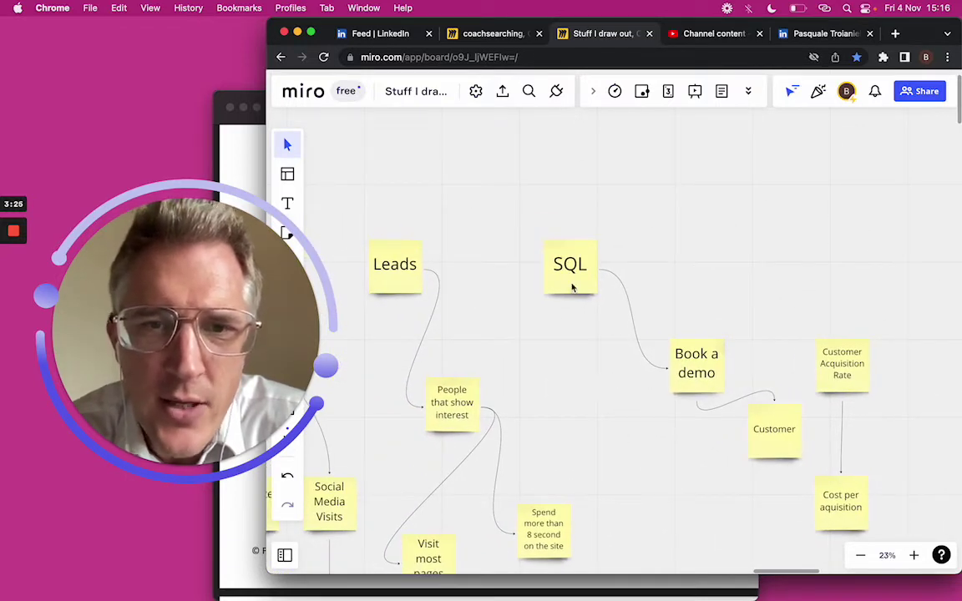
pyautogui.hscroll(-3, 571, 286)
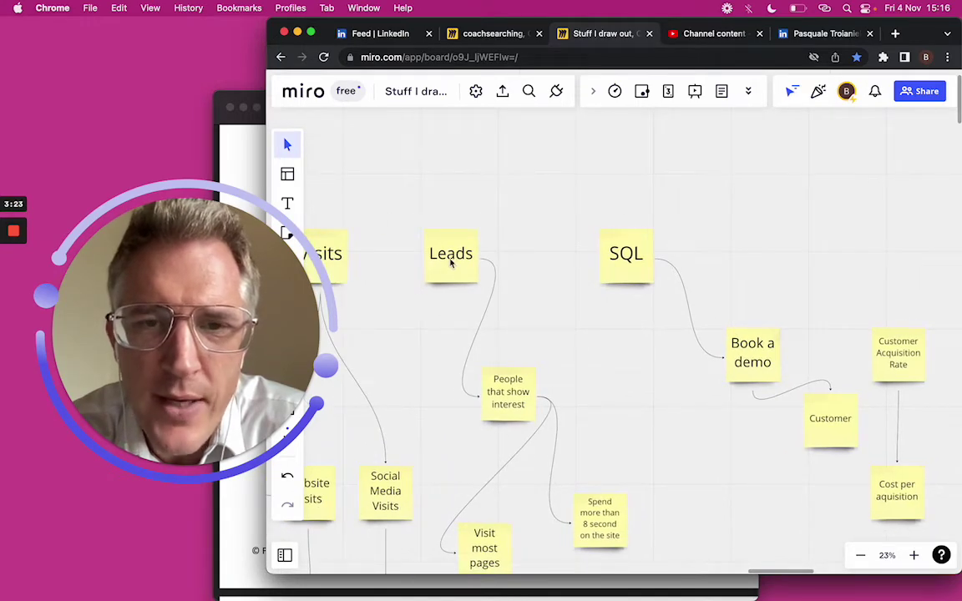
pyautogui.hscroll(-3, 451, 263)
pyautogui.hscroll(-4, 451, 263)
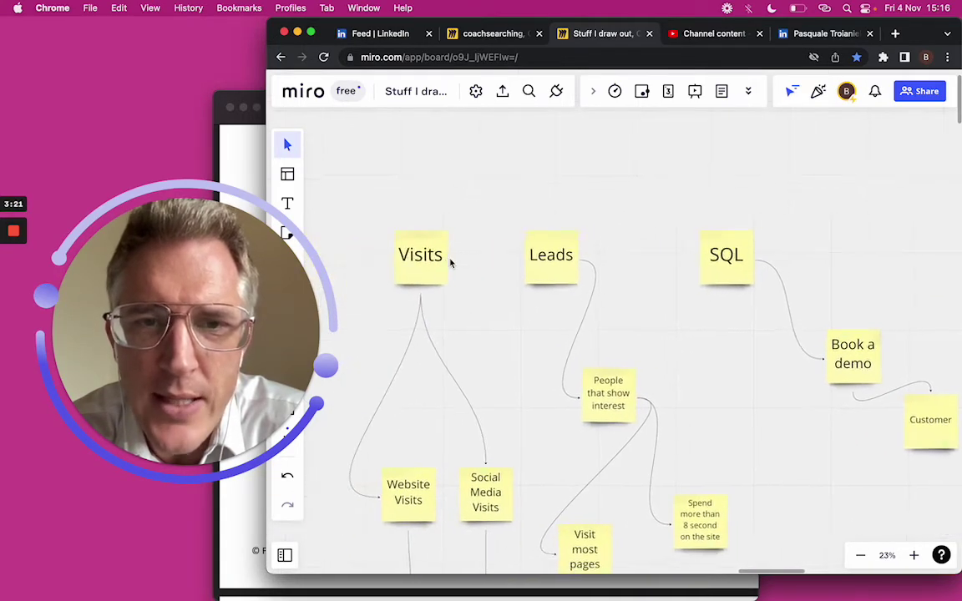
pyautogui.hscroll(-15, 436, 265)
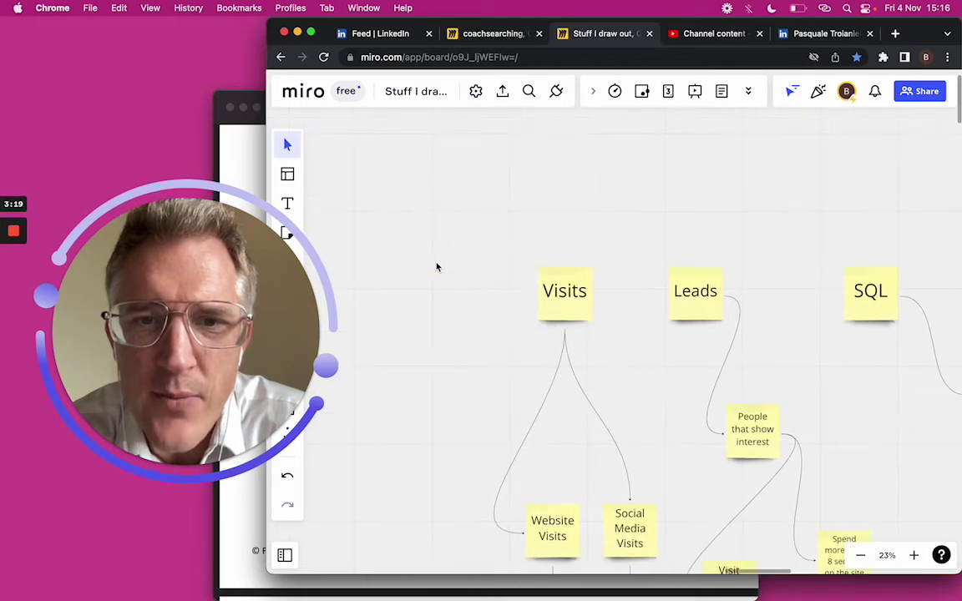
pyautogui.hscroll(-4, 436, 267)
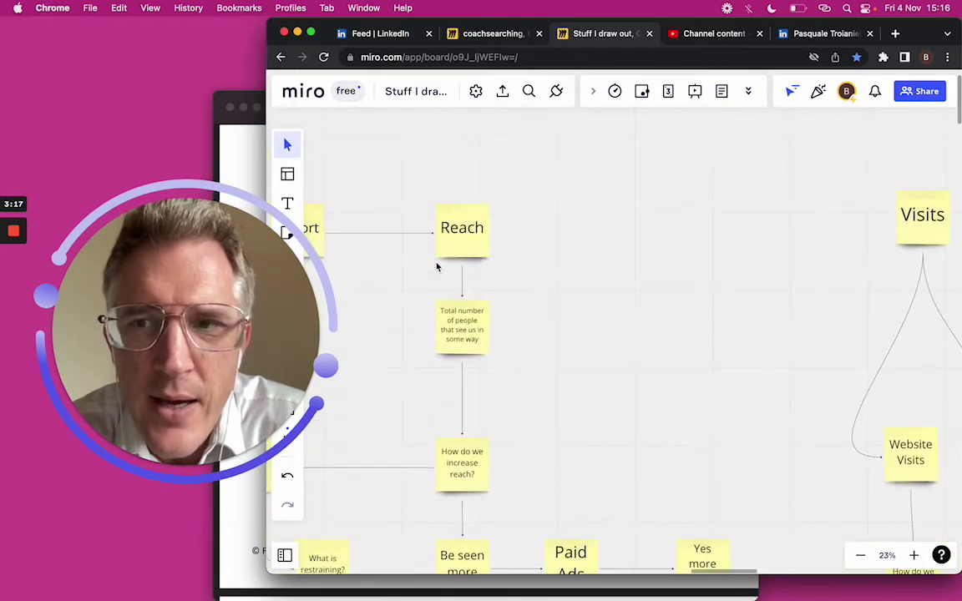
# Compare the Visits and Reach branches, reading the note that defines Reach and the notes linked below it
pyautogui.hscroll(13, 461, 232)
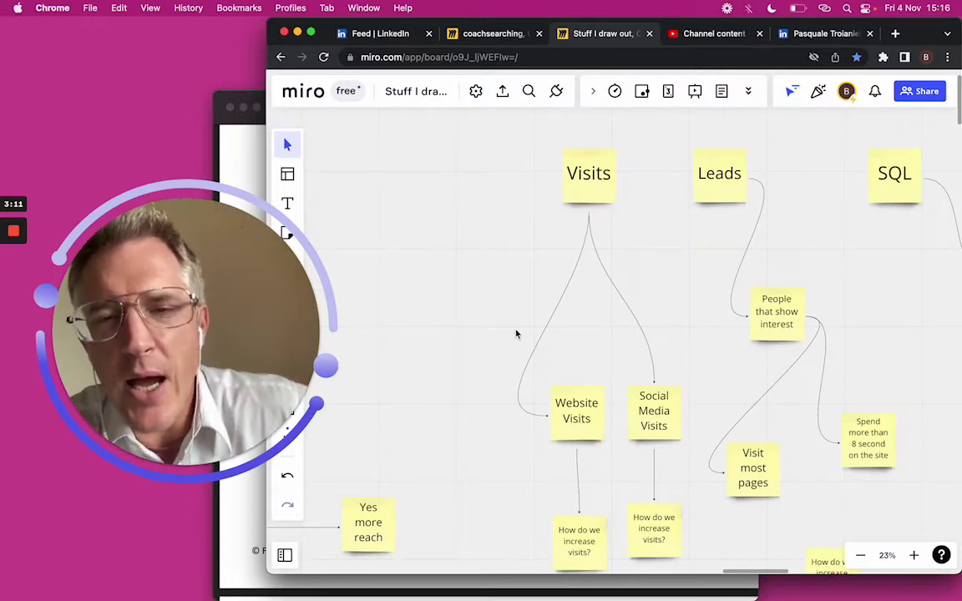
pyautogui.hscroll(-15, 515, 334)
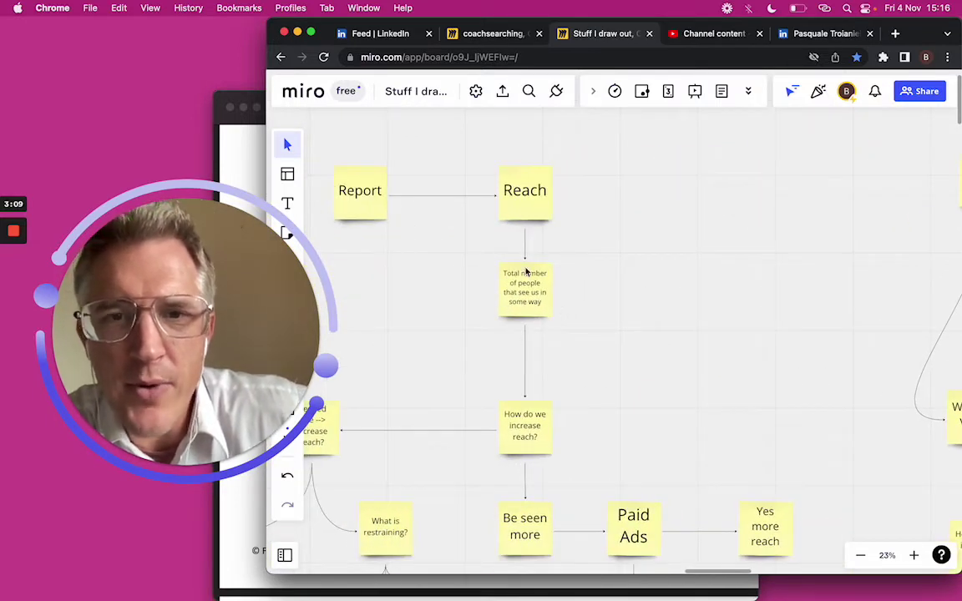
pyautogui.scroll(3, 505, 272)
pyautogui.scroll(5, 504, 272)
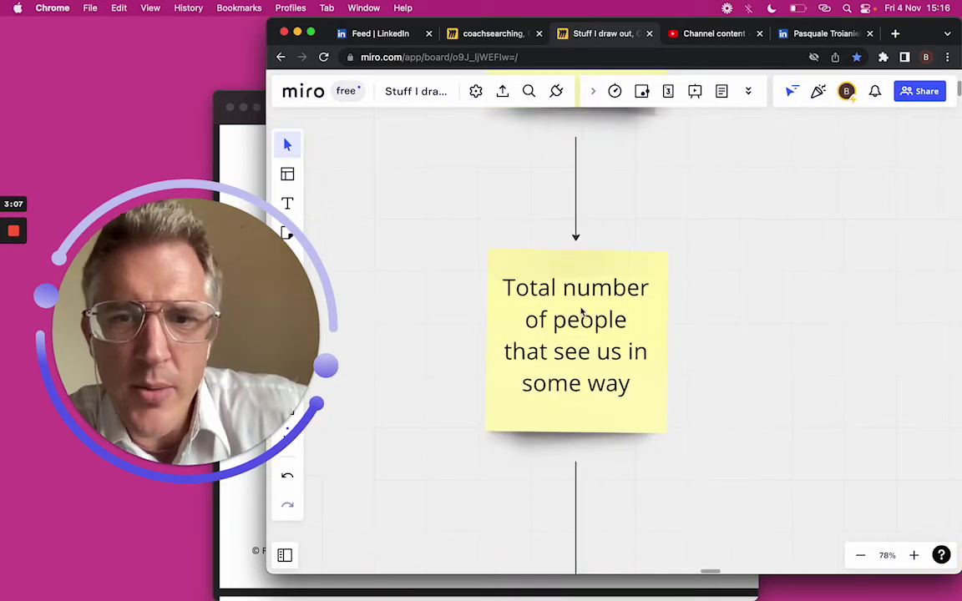
pyautogui.scroll(-6, 582, 311)
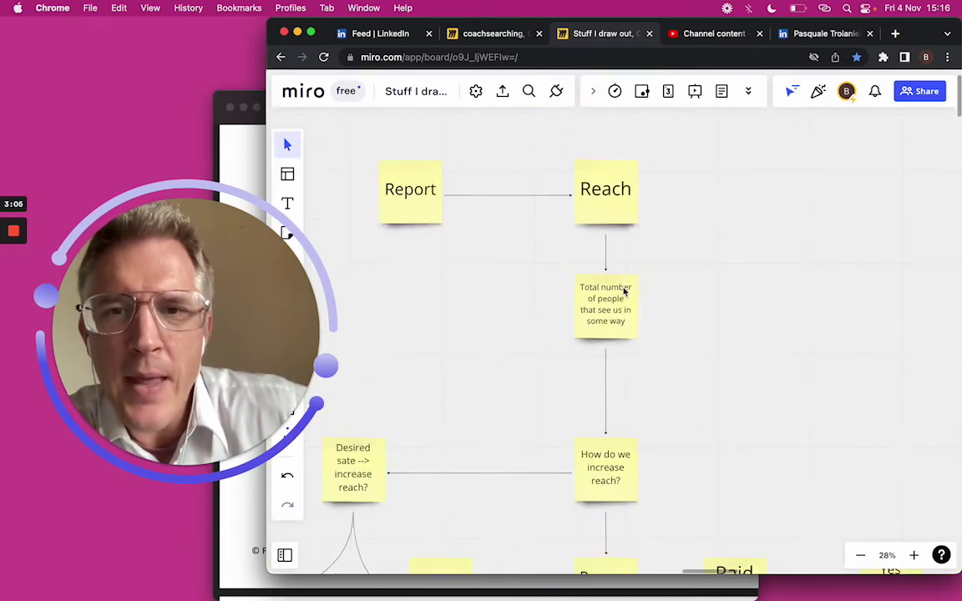
pyautogui.scroll(-5, 687, 293)
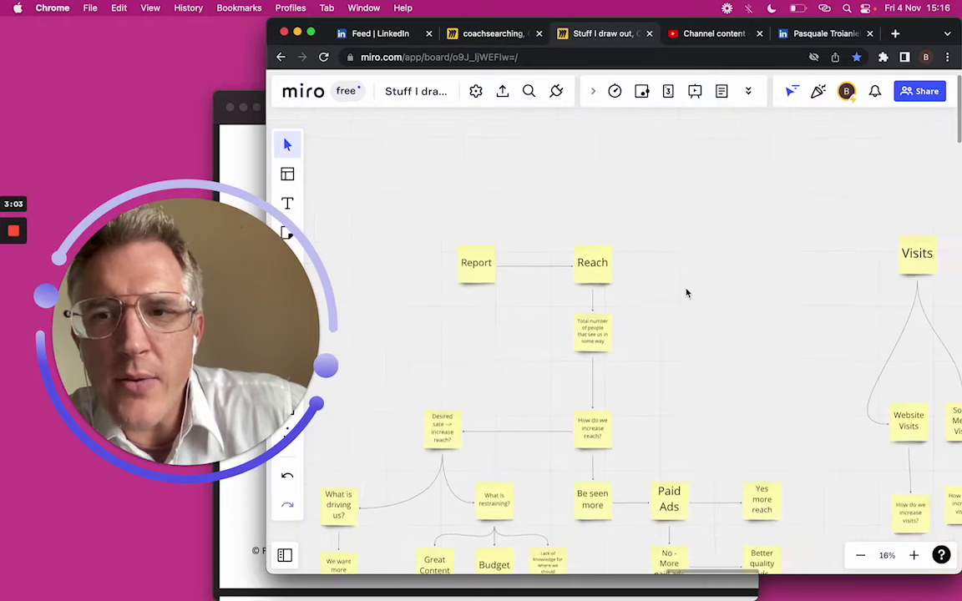
pyautogui.hscroll(4, 686, 293)
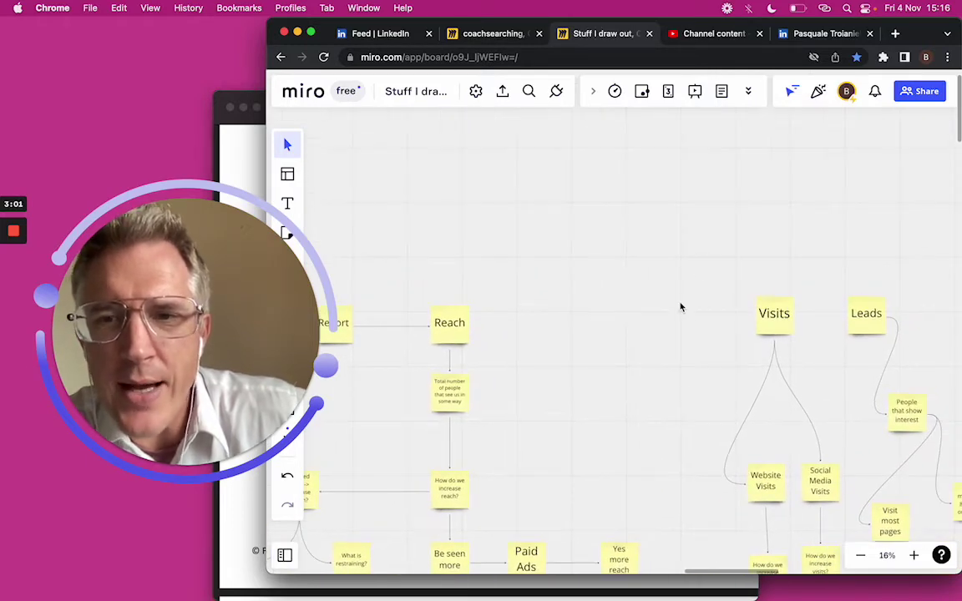
pyautogui.hscroll(1, 681, 307)
# On the coachsearching board, highlight the words of the "Affinity Diagram/Mindmap" entry in the "Structure the ideas" list
pyautogui.click(491, 33)
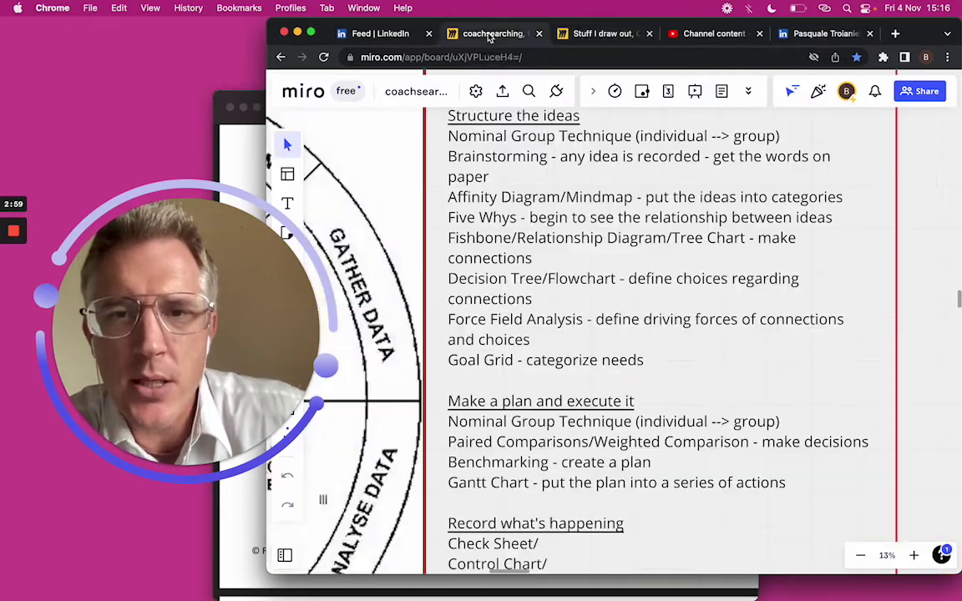
pyautogui.doubleClick(468, 199)
pyautogui.doubleClick(472, 181)
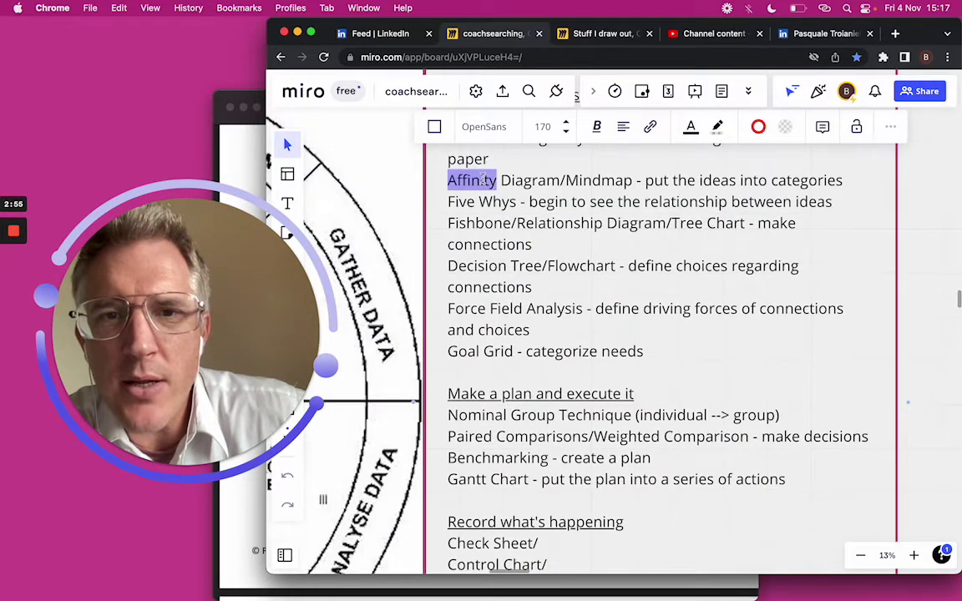
pyautogui.doubleClick(533, 180)
pyautogui.doubleClick(599, 180)
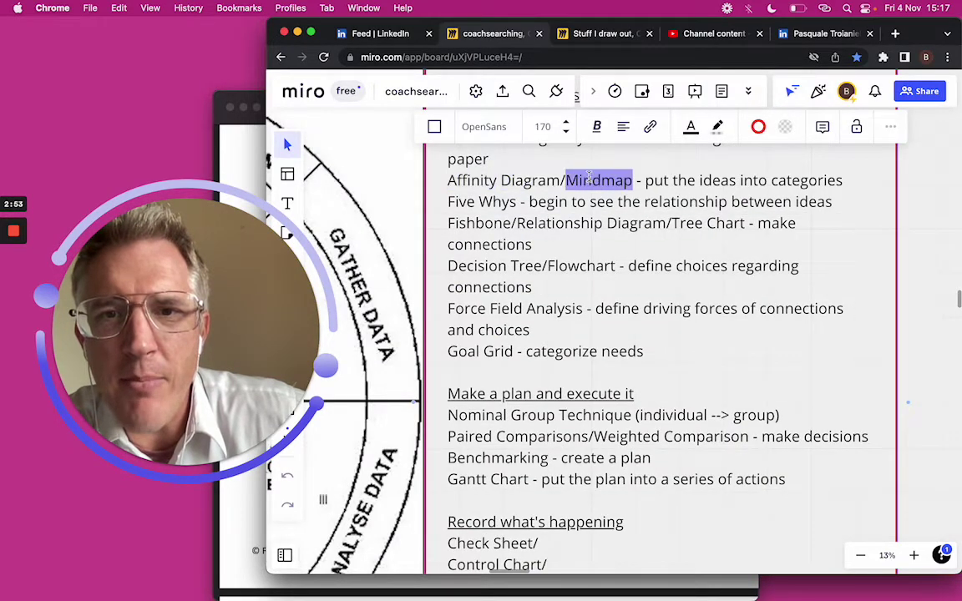
# Go back to the "Stuff I draw out" board and examine the Visits and Leads branches down to their sub-notes
pyautogui.click(581, 35)
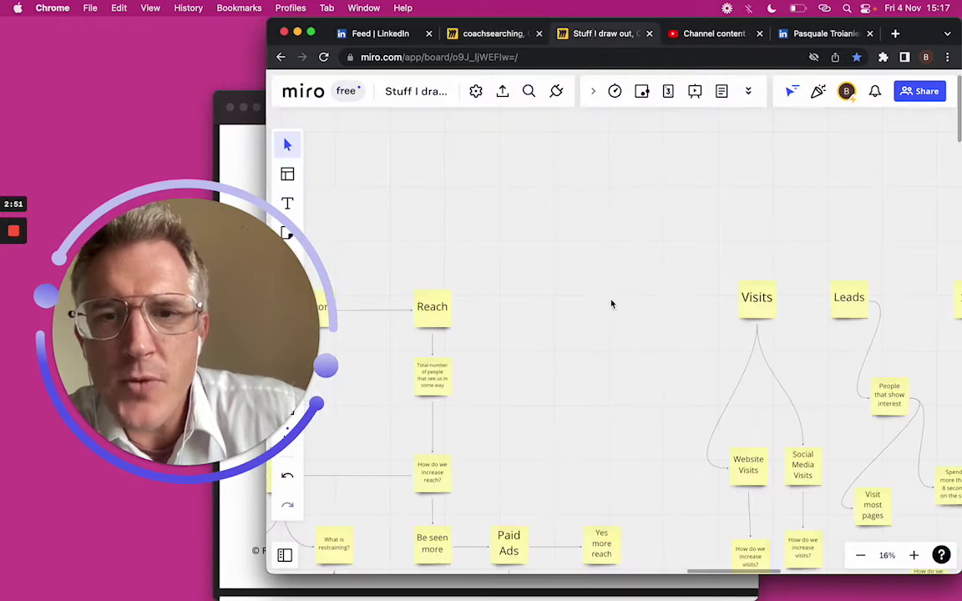
pyautogui.scroll(-3, 654, 336)
pyautogui.hscroll(2, 654, 335)
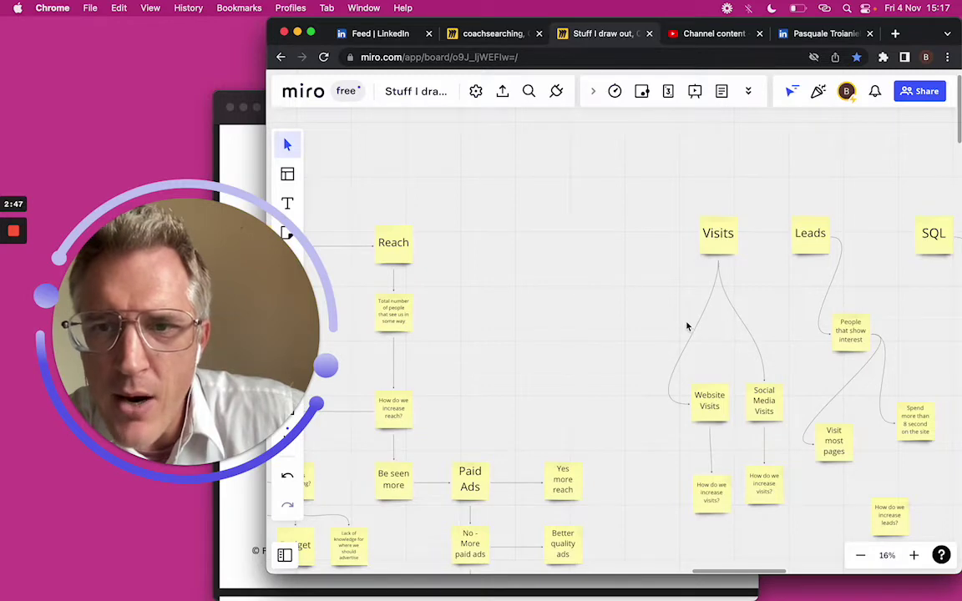
pyautogui.hscroll(5, 833, 298)
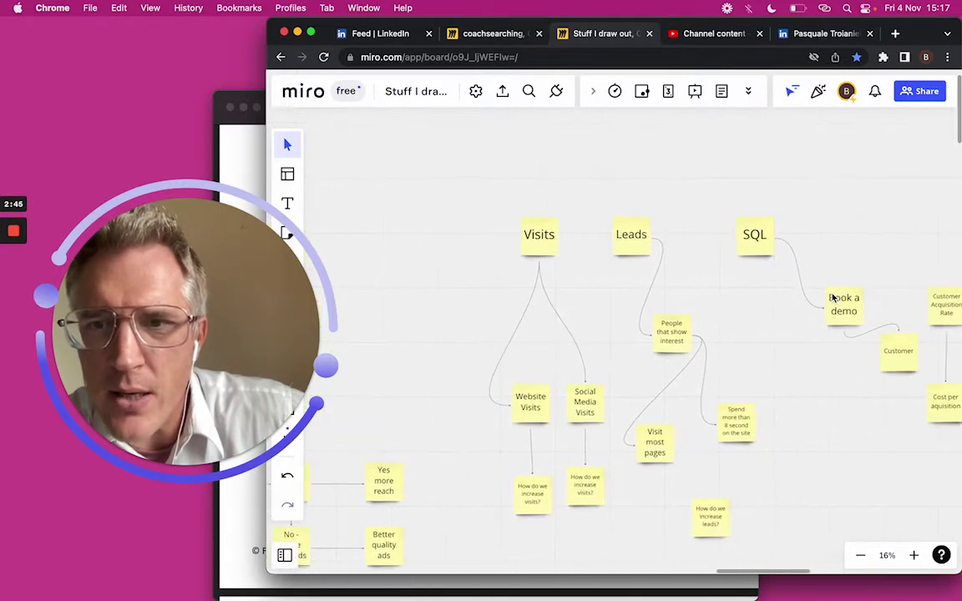
pyautogui.hscroll(1, 832, 298)
pyautogui.scroll(5, 701, 296)
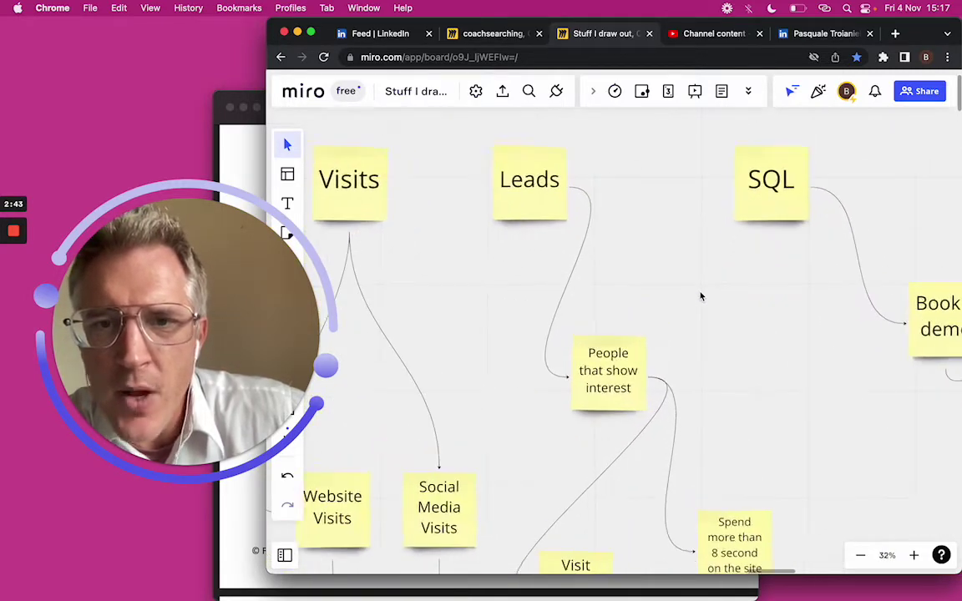
pyautogui.hscroll(1, 700, 294)
pyautogui.hscroll(-2, 700, 294)
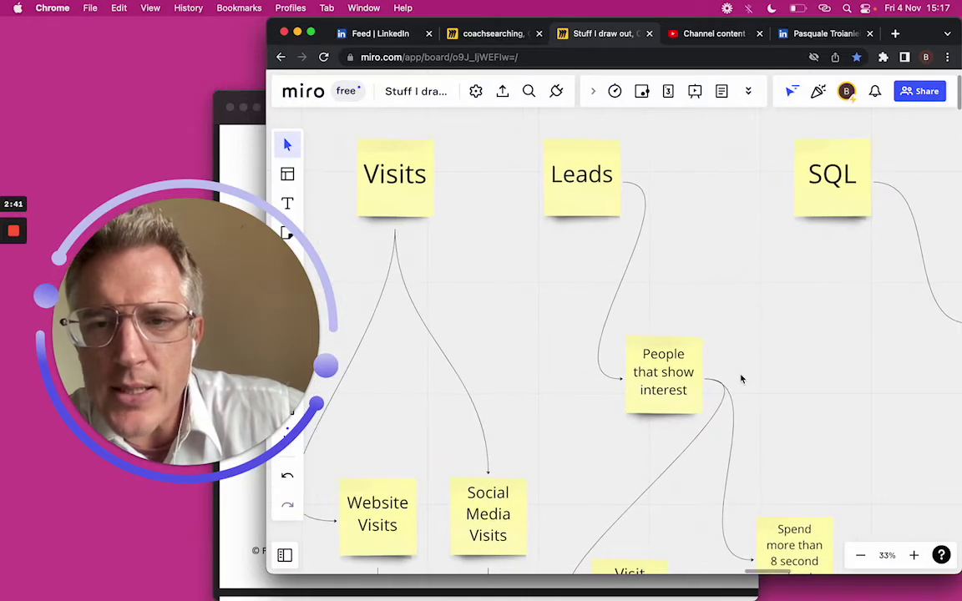
pyautogui.scroll(-3, 741, 388)
pyautogui.scroll(-3, 698, 361)
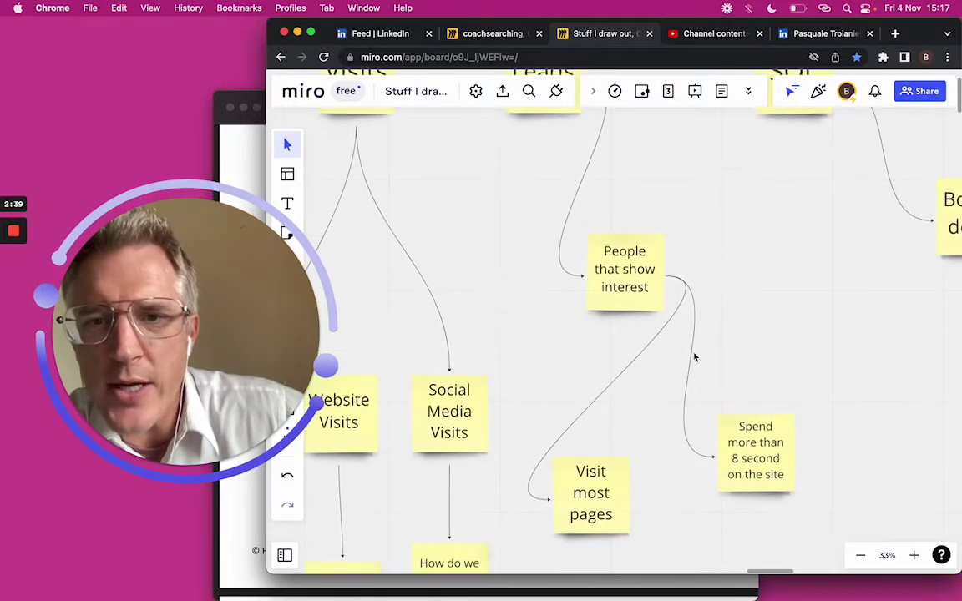
# Examine the Leads branch from "People that show interest" to "Spend more than 8 second on the site", and compare it with the Visits branch
pyautogui.scroll(5, 695, 358)
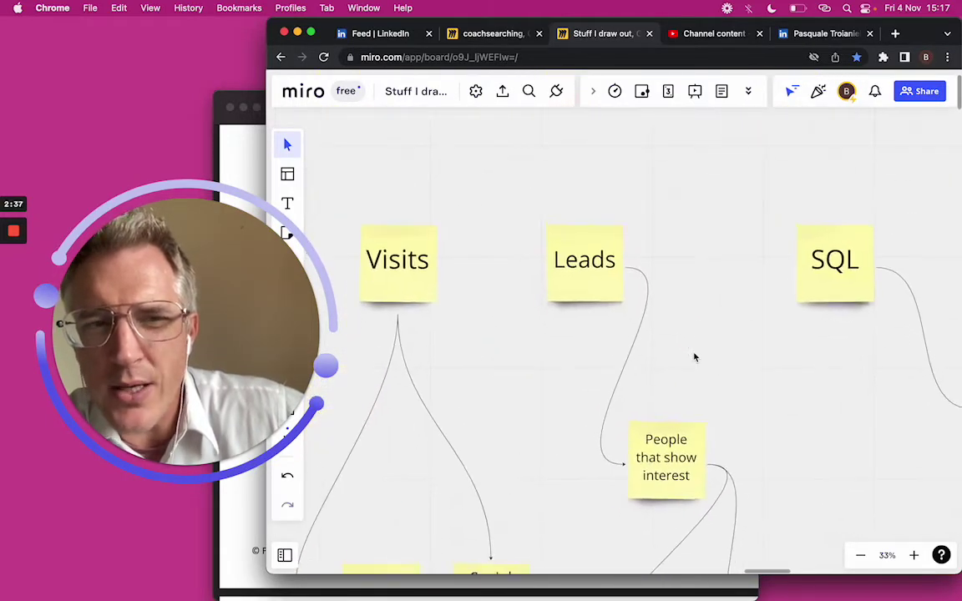
pyautogui.scroll(-6, 694, 358)
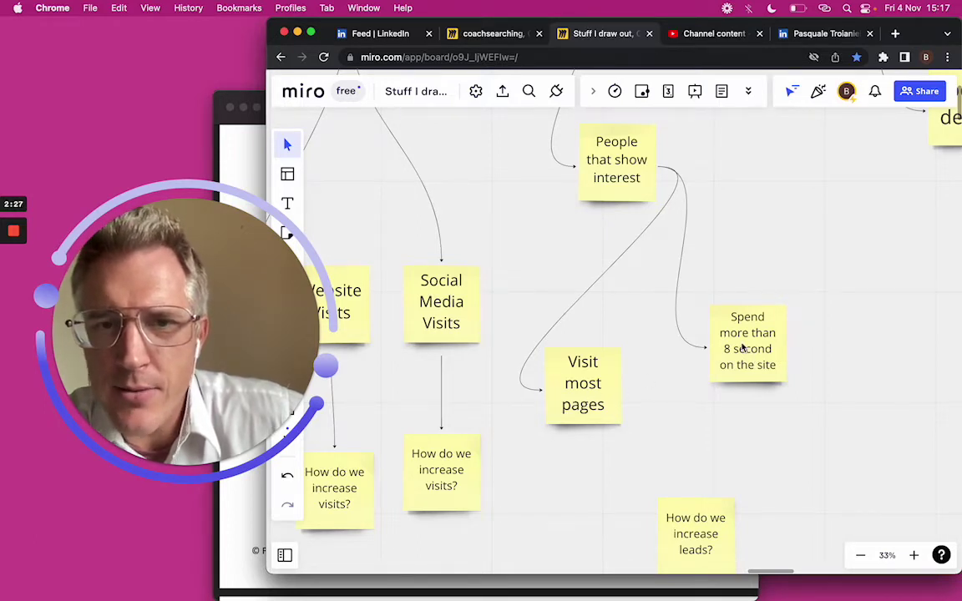
pyautogui.hscroll(-5, 742, 348)
pyautogui.scroll(2, 742, 348)
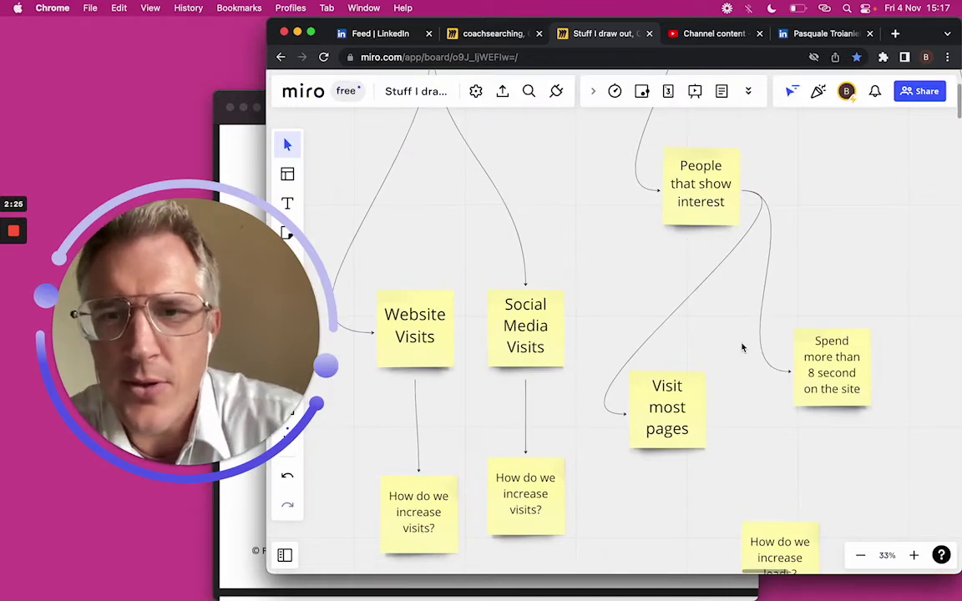
pyautogui.scroll(10, 723, 372)
pyautogui.hscroll(-5, 724, 373)
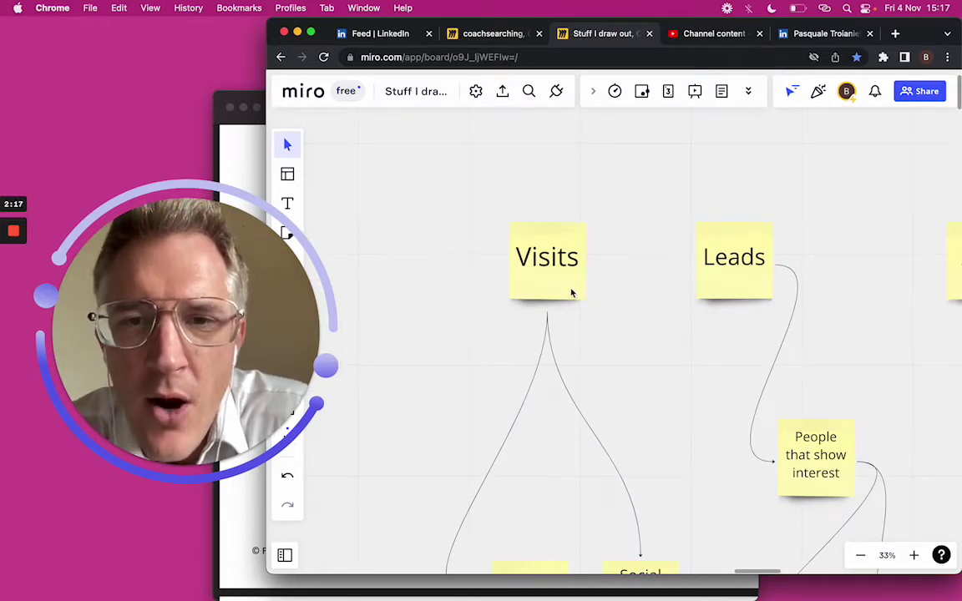
# Follow the Website Visits, Social Media Visits and Leads branches down to their "How do we increase visits?" and "How do we increase leads?" notes
pyautogui.scroll(-4, 572, 292)
pyautogui.scroll(-1, 572, 292)
pyautogui.scroll(-3, 573, 293)
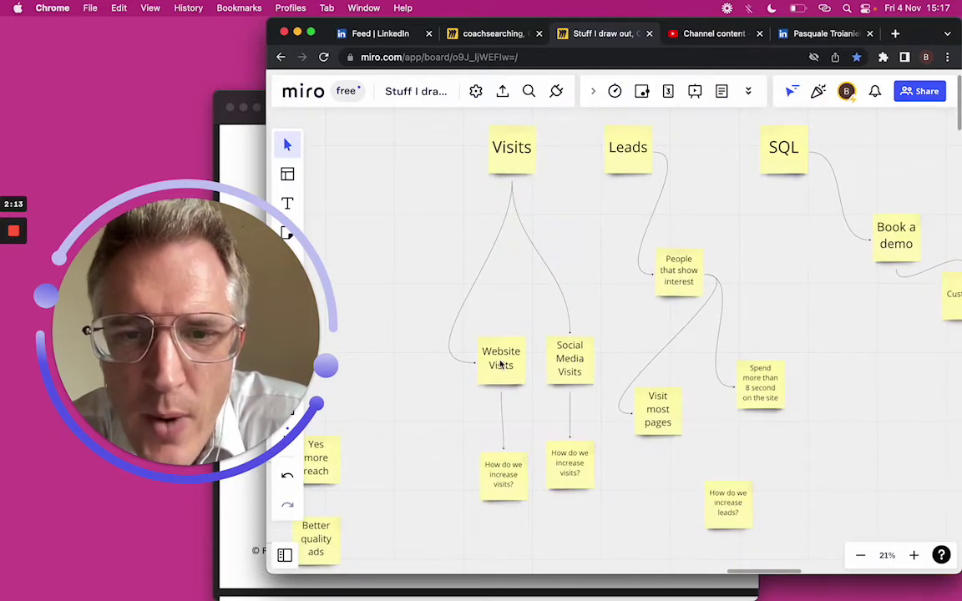
pyautogui.scroll(-2, 512, 391)
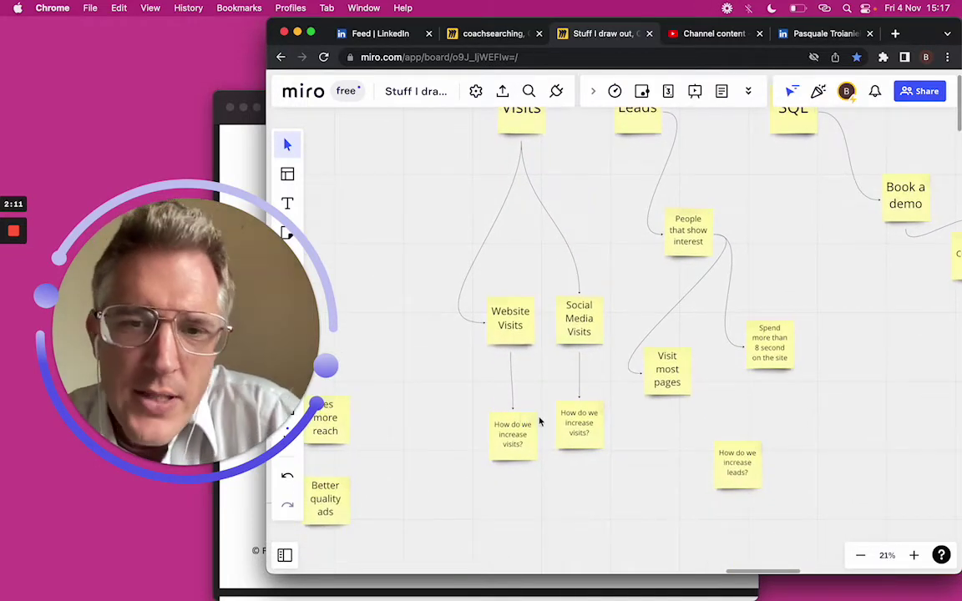
pyautogui.scroll(-3, 540, 422)
pyautogui.scroll(3, 539, 422)
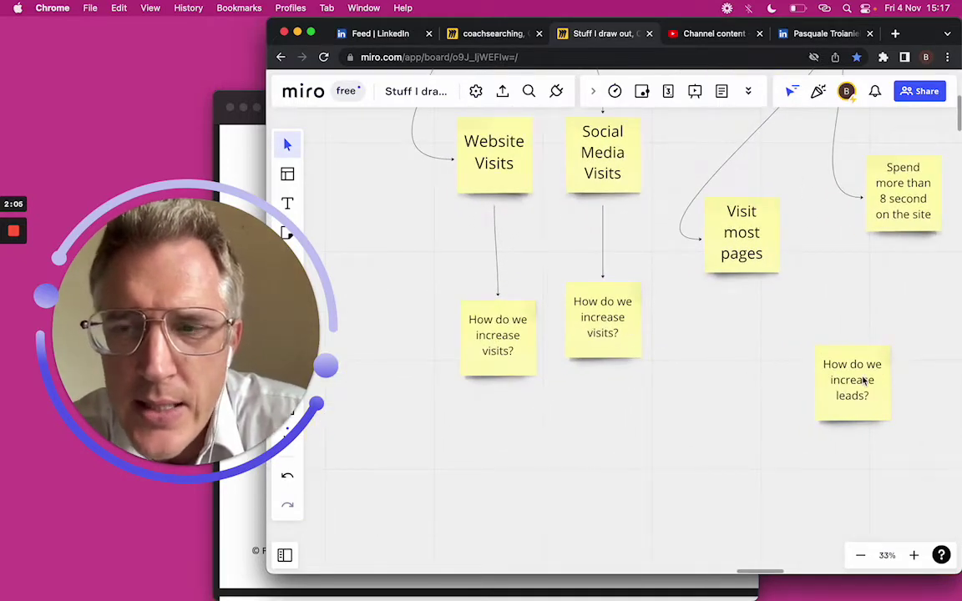
pyautogui.scroll(-3, 852, 383)
pyautogui.scroll(5, 857, 385)
pyautogui.scroll(-2, 853, 389)
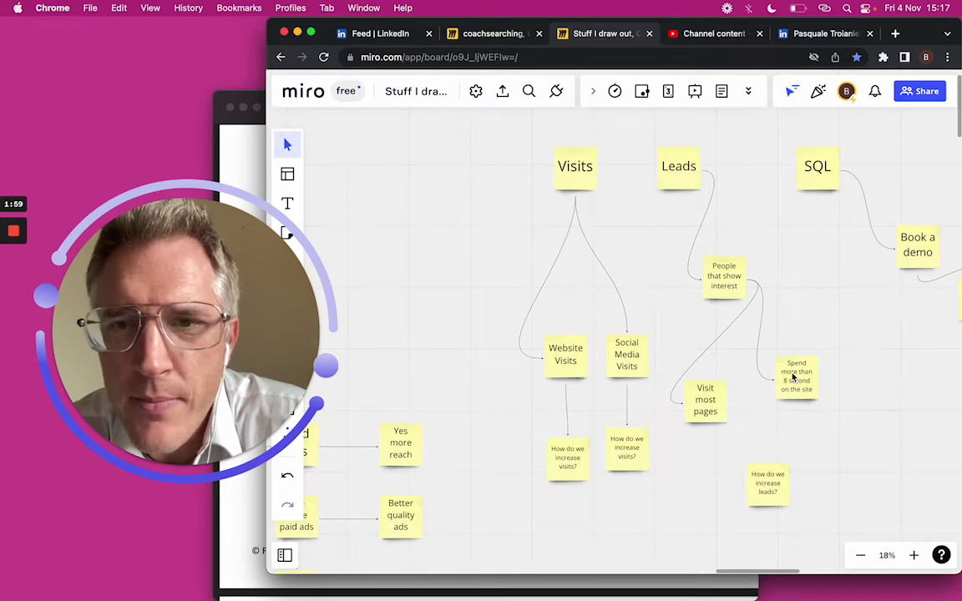
# Examine the Reach branch from its definition through "How do we increase reach?" to the "Be seen more" and "Desired sate --> increase reach?" notes
pyautogui.hscroll(-10, 793, 378)
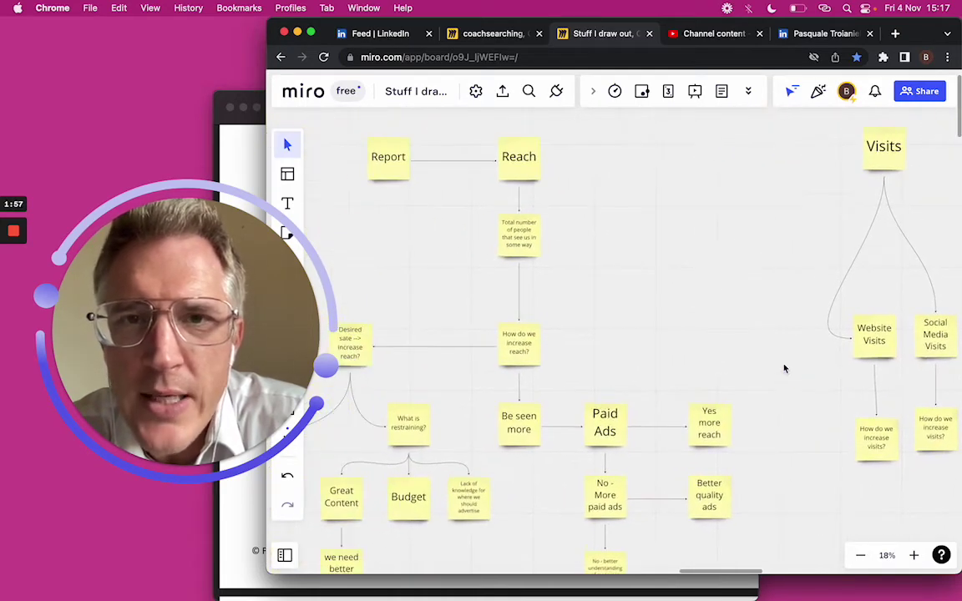
pyautogui.hscroll(-2, 535, 224)
pyautogui.scroll(-2, 535, 224)
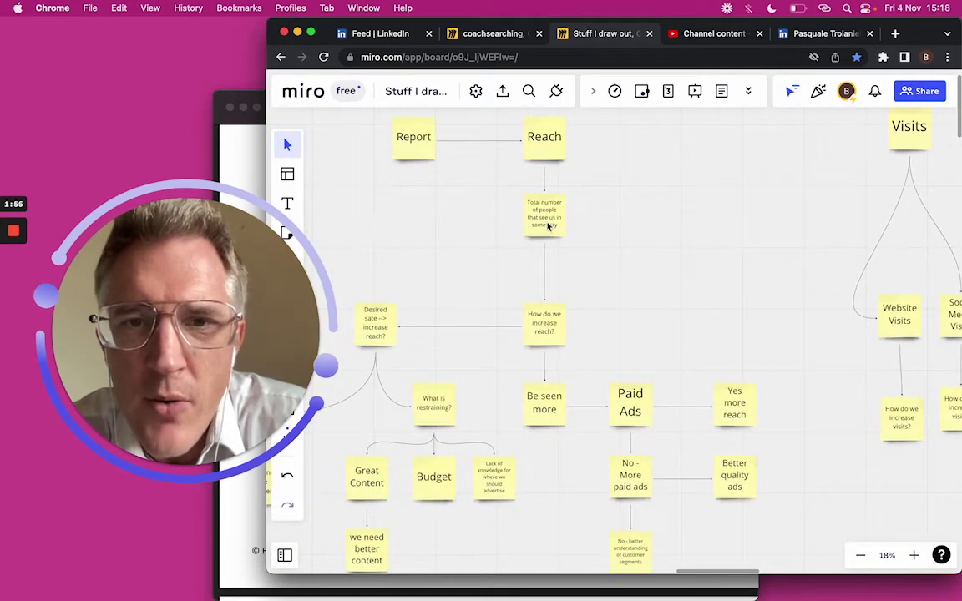
pyautogui.scroll(5, 553, 224)
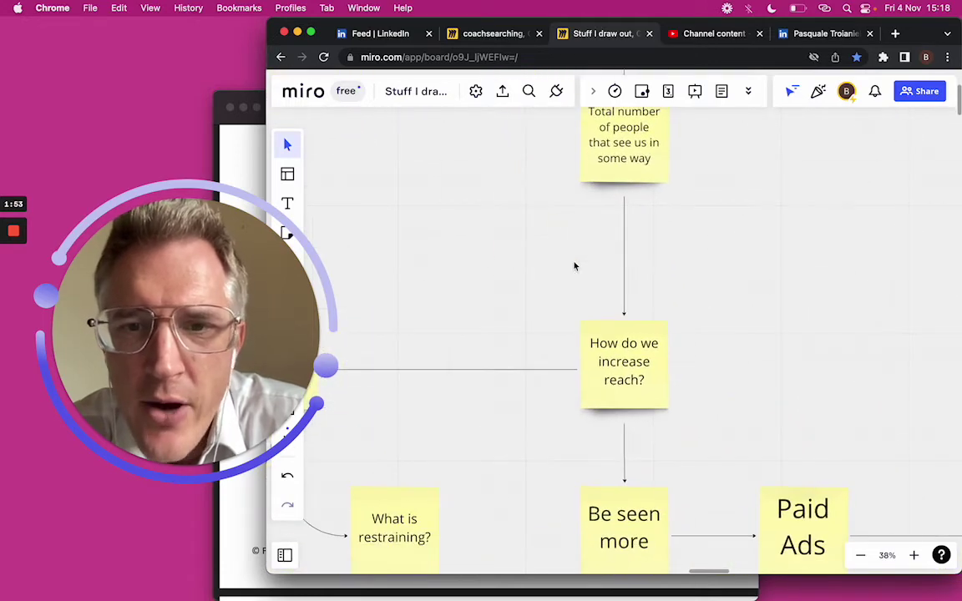
pyautogui.scroll(-5, 612, 331)
pyautogui.hscroll(-2, 612, 331)
pyautogui.scroll(-3, 657, 404)
pyautogui.scroll(-2, 655, 404)
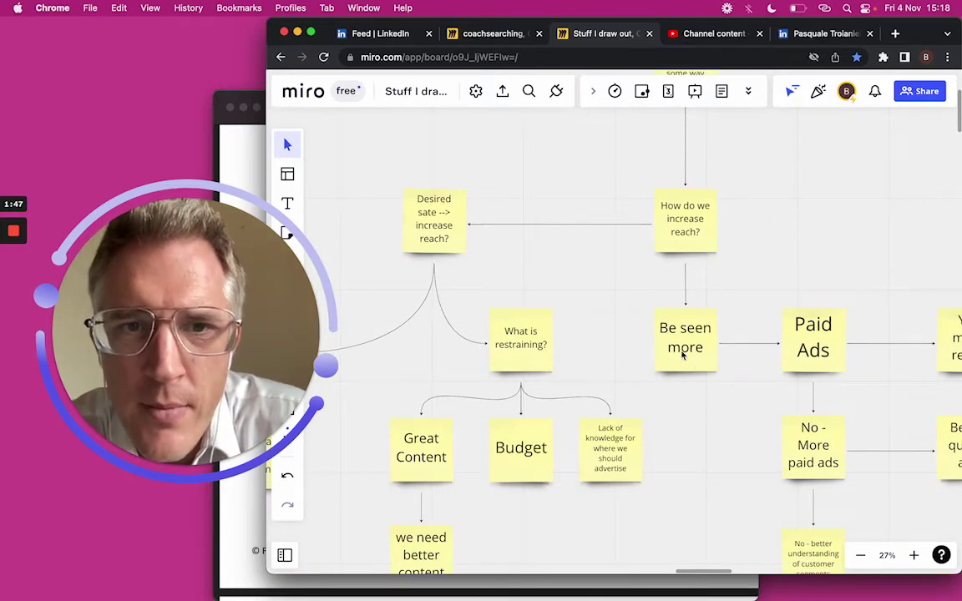
pyautogui.hscroll(-3, 505, 247)
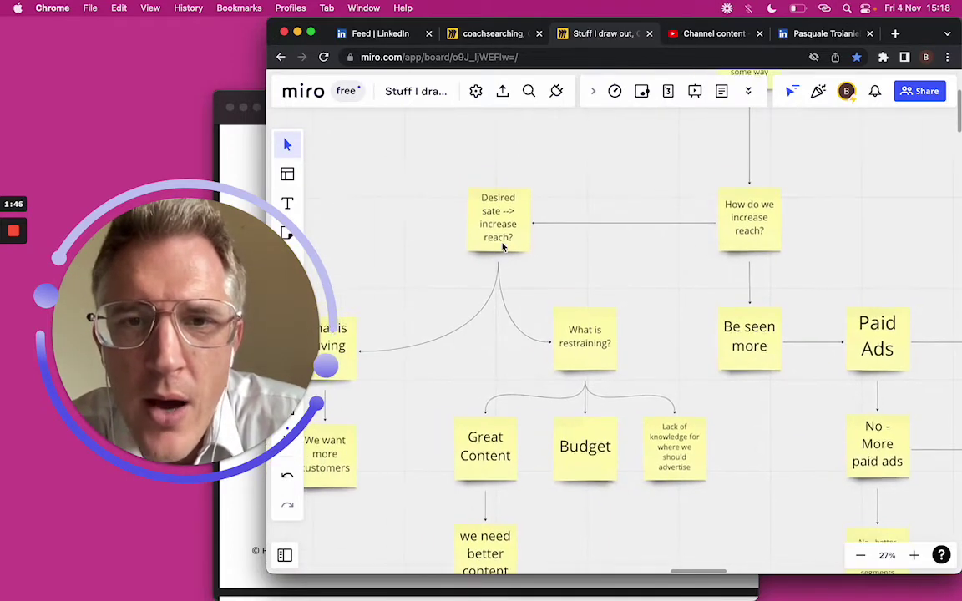
# On the coachsearching board, highlight the "Decision Tree/Flowchart" entry and the "Force Field Analysis" entry in turn
pyautogui.click(504, 37)
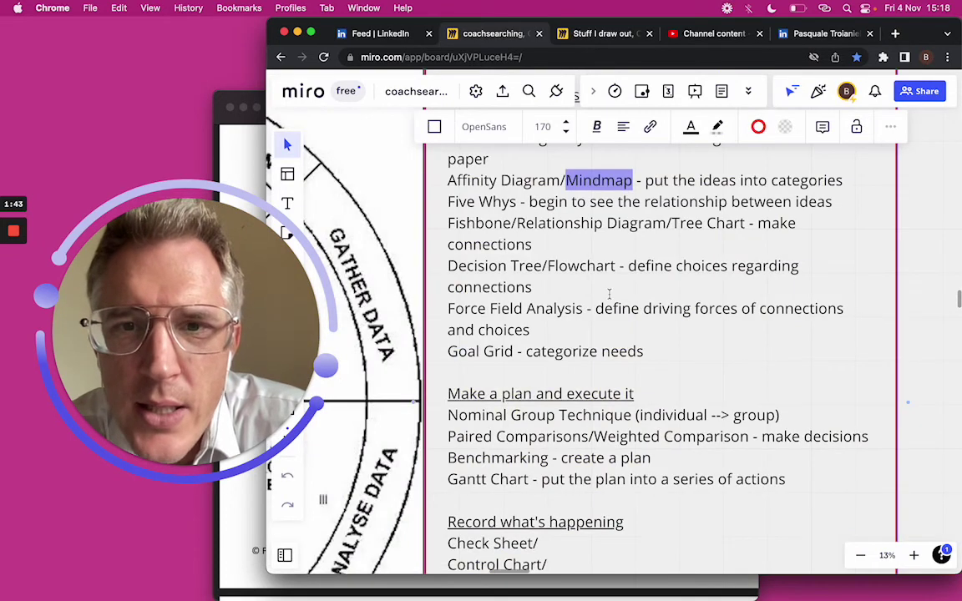
pyautogui.tripleClick(530, 266)
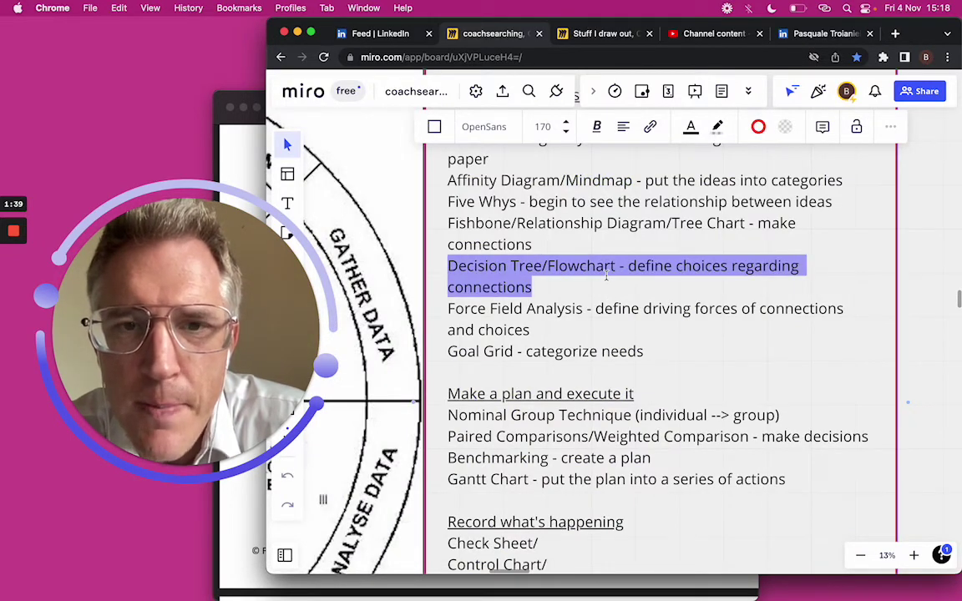
pyautogui.tripleClick(501, 308)
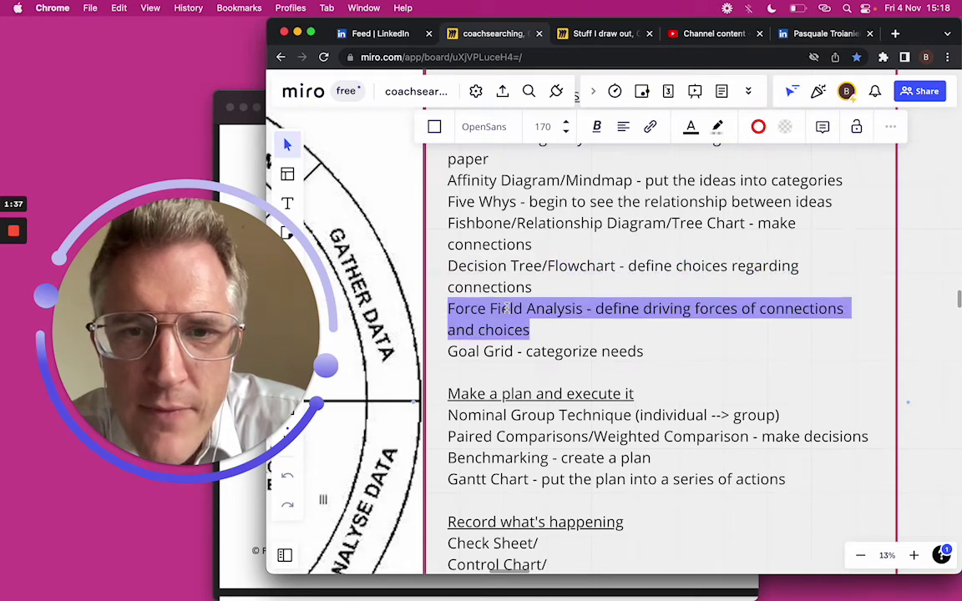
# Return to the "Stuff I draw out" board and examine the "What is driving us?" and "What is restraining?" notes with their sub-notes
pyautogui.click(598, 33)
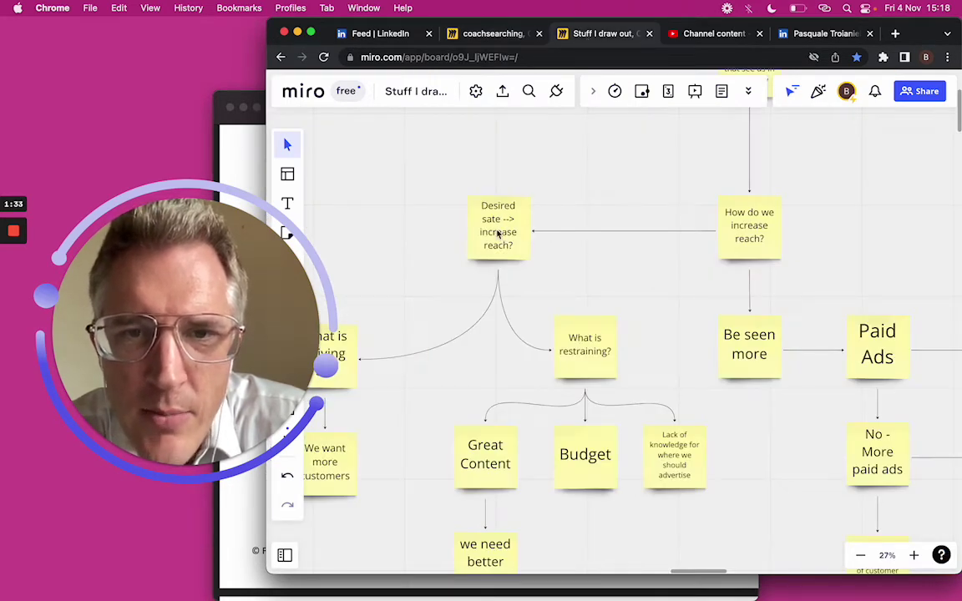
pyautogui.hscroll(-5, 499, 242)
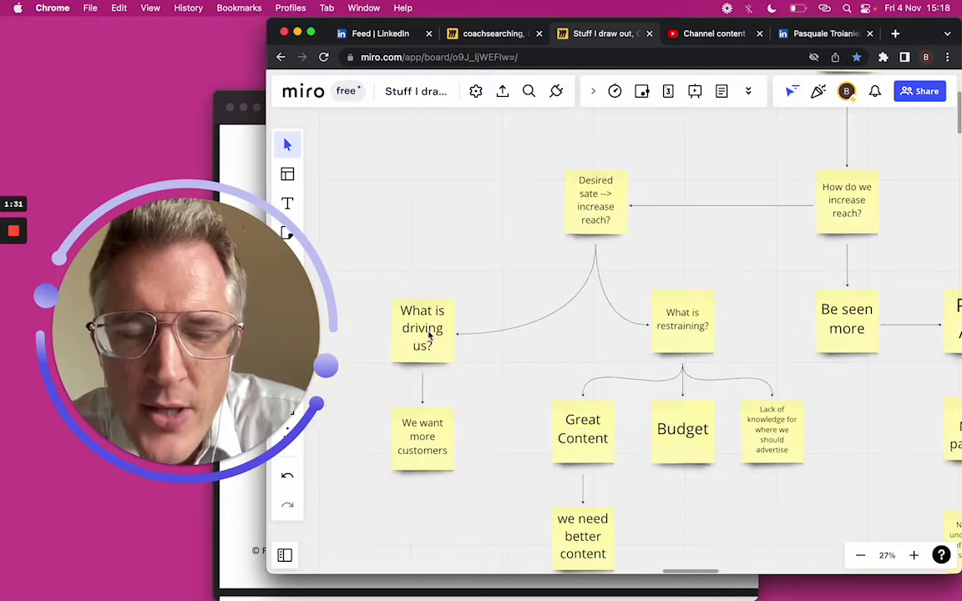
pyautogui.scroll(-3, 450, 344)
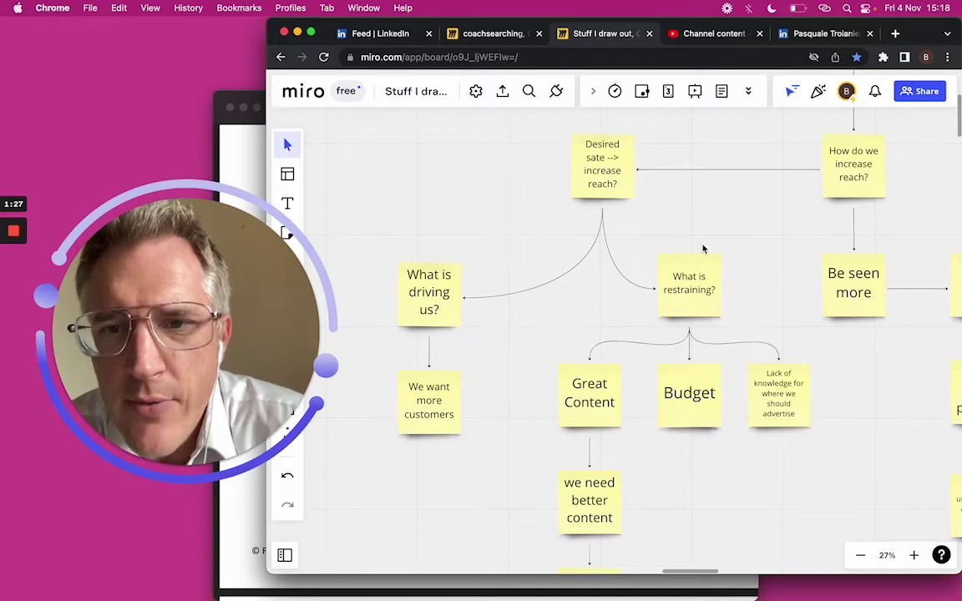
pyautogui.hscroll(3, 693, 248)
pyautogui.scroll(-4, 669, 267)
pyautogui.hscroll(2, 669, 267)
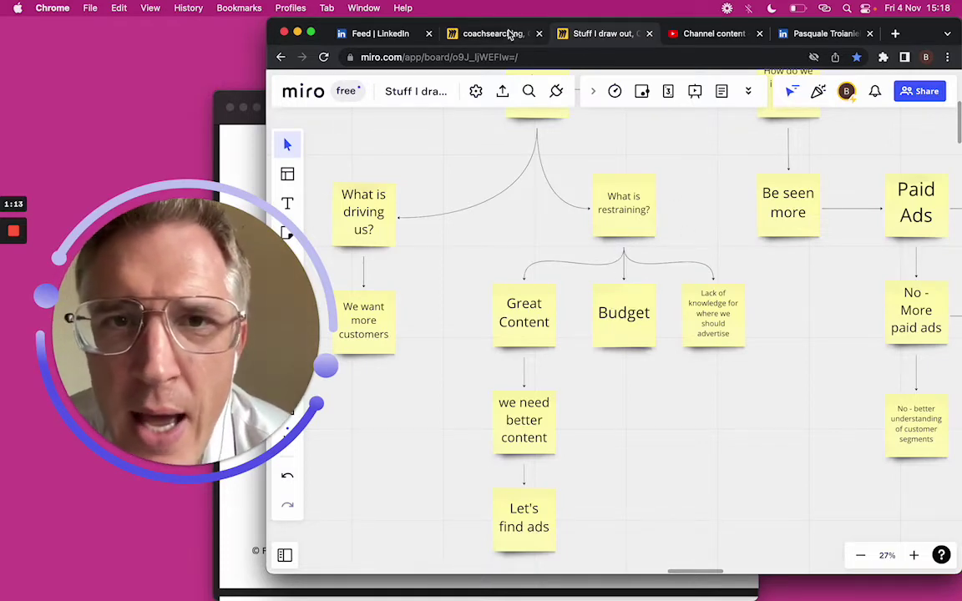
# Refer to the "Decision Tree/Flowchart" entry on the coachsearching board, and bring up the Paid Ads flow on the "Stuff I draw out" board
pyautogui.click(457, 32)
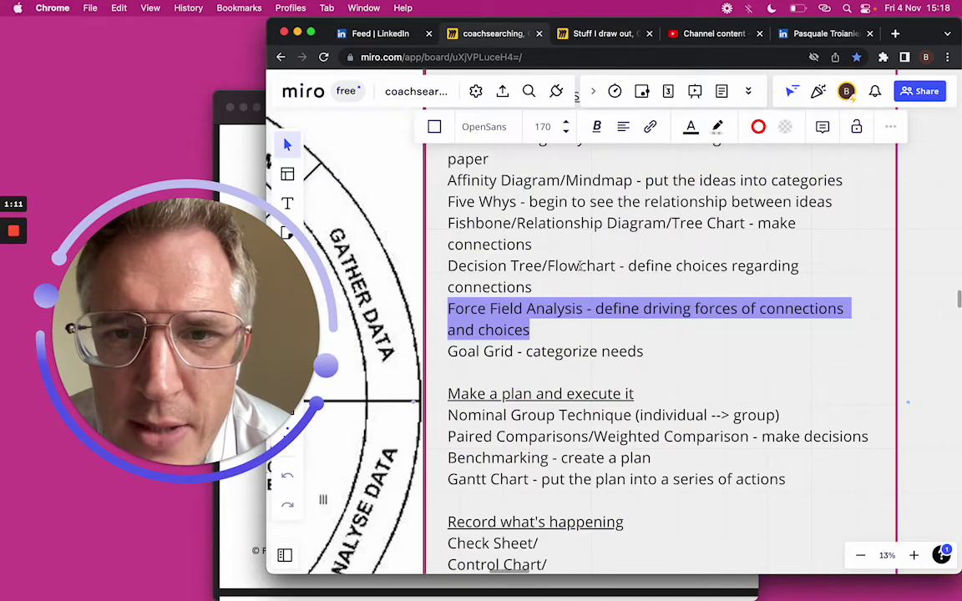
pyautogui.click(580, 266)
pyautogui.click(584, 33)
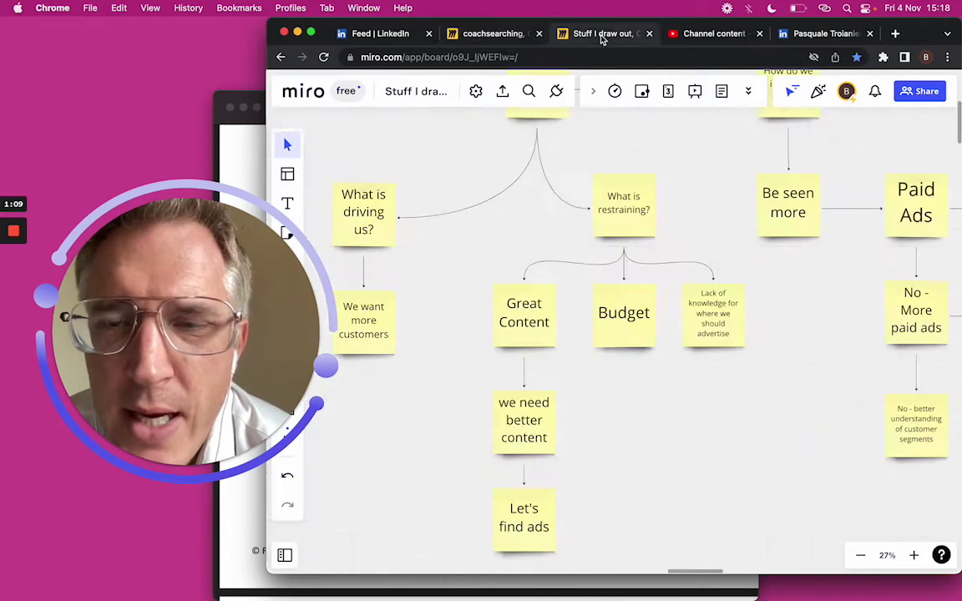
pyautogui.hscroll(5, 710, 271)
pyautogui.hscroll(5, 749, 286)
pyautogui.scroll(3, 749, 286)
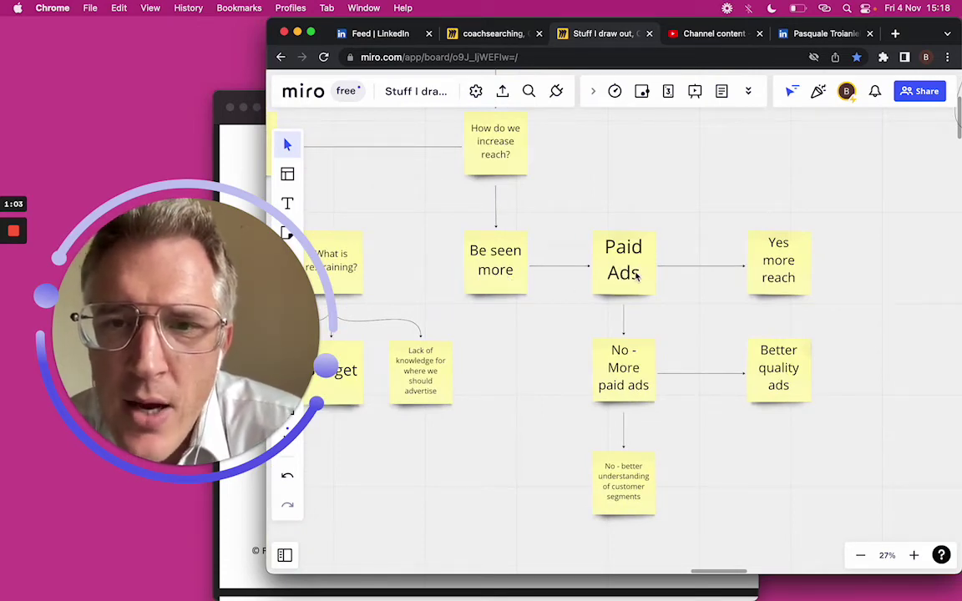
# Walk through the Paid Ads choices by selecting the "Yes more reach", "No - More paid ads" and "Better quality ads" notes
pyautogui.click(781, 269)
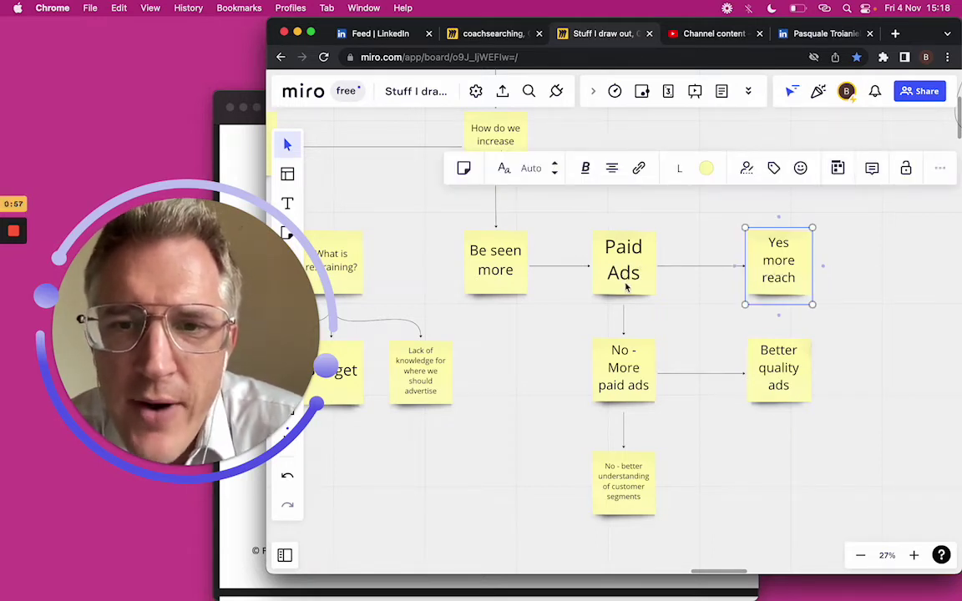
pyautogui.click(626, 379)
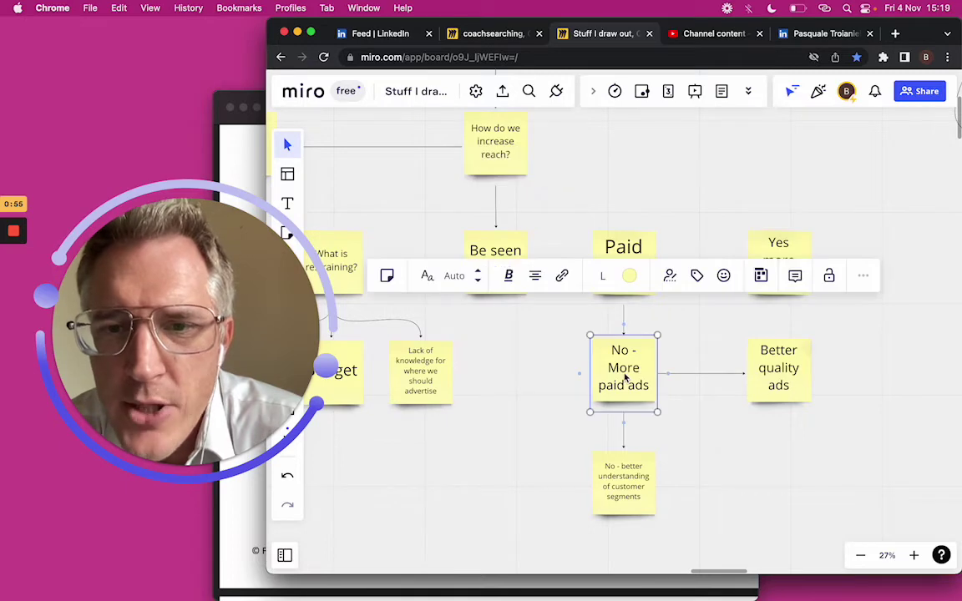
pyautogui.click(760, 381)
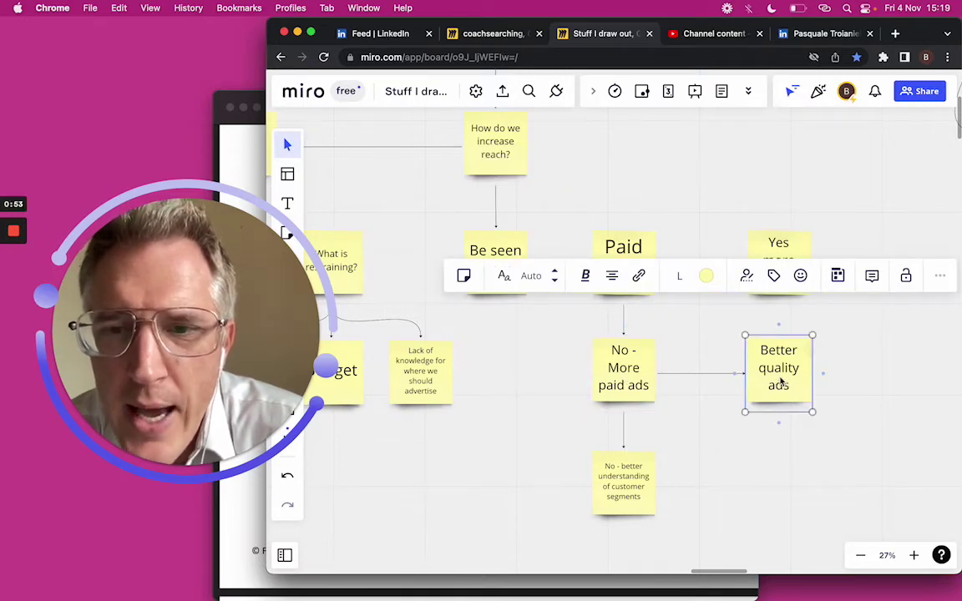
pyautogui.click(625, 380)
# Read the "No - better understanding of customer segments" note at the end of the Paid Ads flow and clear the note selection
pyautogui.scroll(-5, 627, 380)
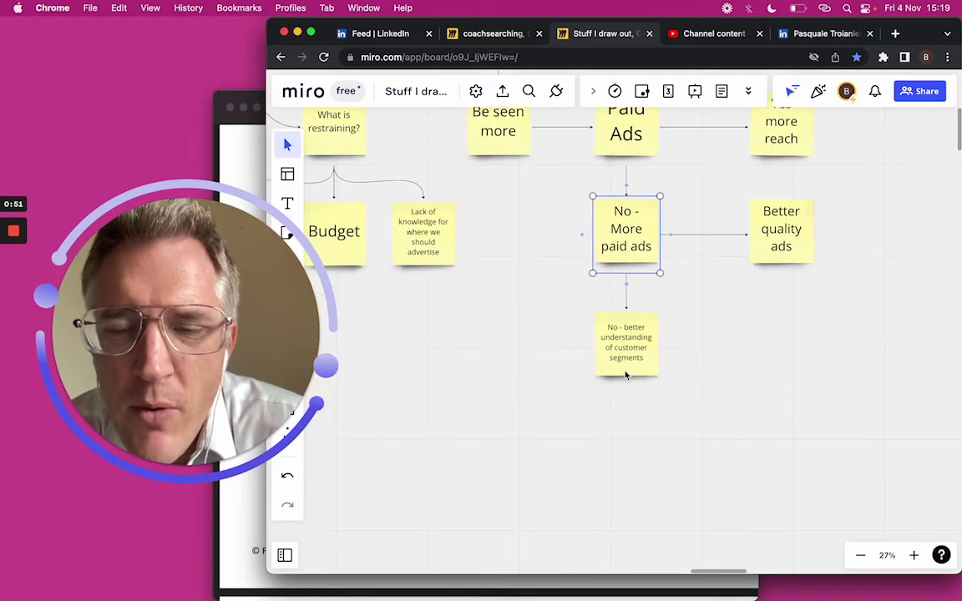
pyautogui.scroll(5, 626, 373)
pyautogui.click(648, 311)
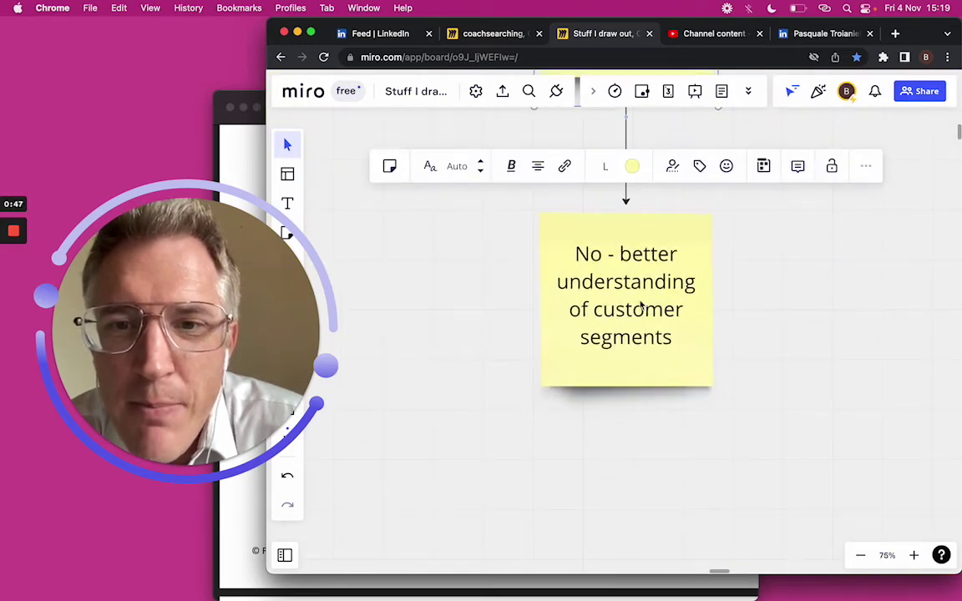
pyautogui.scroll(-5, 629, 313)
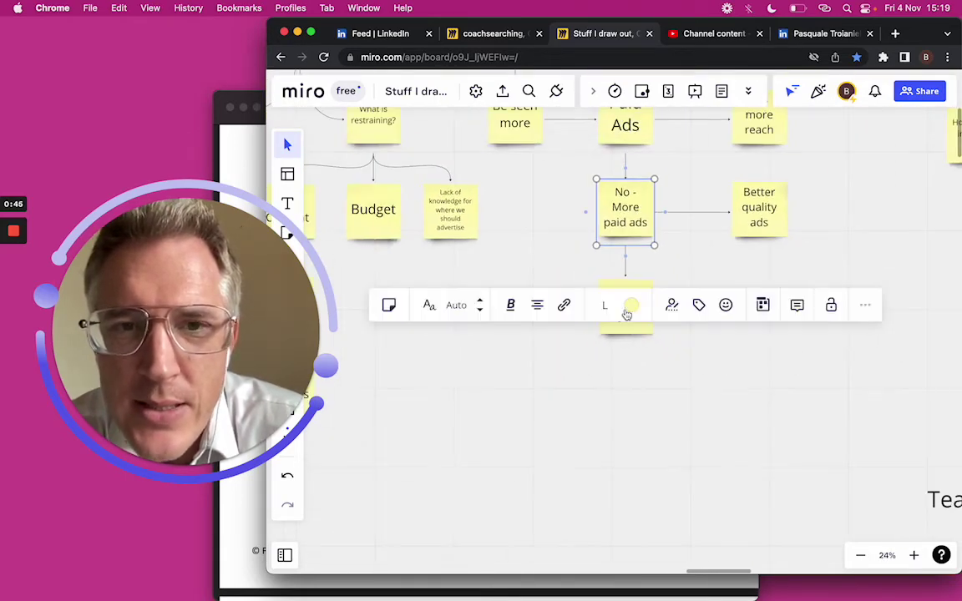
pyautogui.click(520, 236)
# Compare the "What is restraining?" sub-notes with the Paid Ads flow within the whole Reach branch
pyautogui.scroll(3, 519, 240)
pyautogui.hscroll(-3, 520, 241)
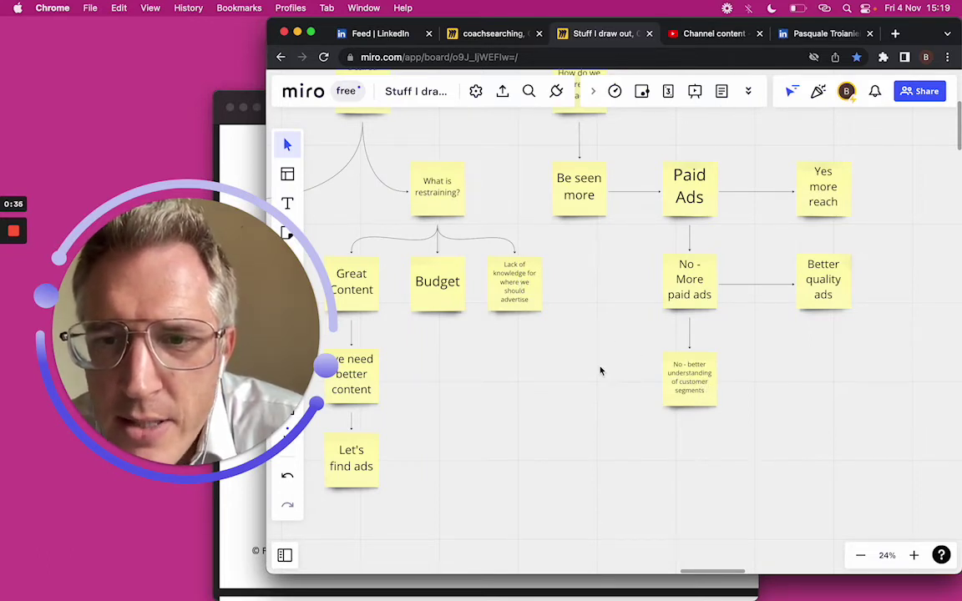
pyautogui.scroll(5, 605, 368)
pyautogui.hscroll(-4, 606, 368)
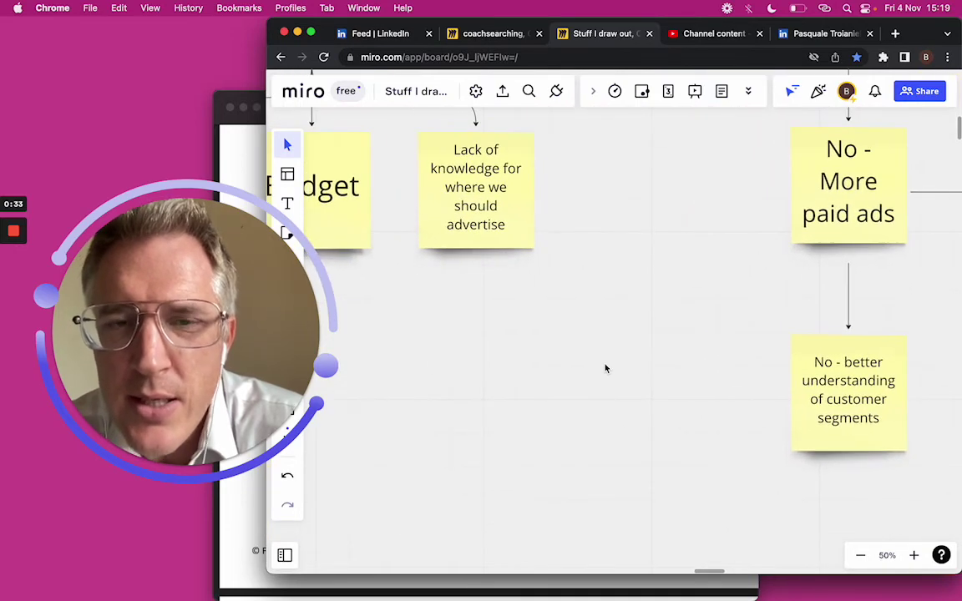
pyautogui.scroll(-8, 572, 395)
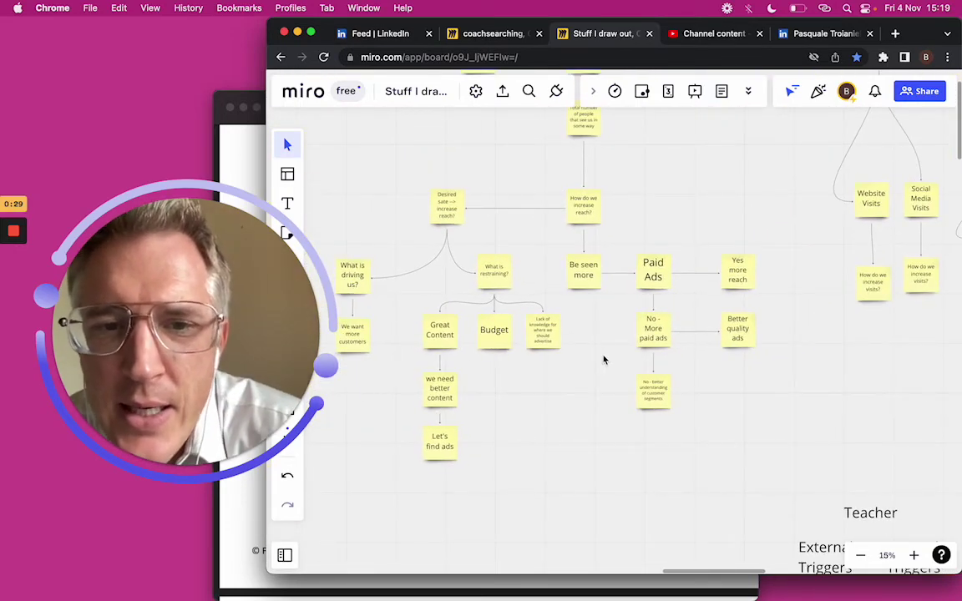
# Review the whole funnel from Reach across to "Cost per aquisition" and back to the Budget and "No - More paid ads" notes
pyautogui.scroll(3, 603, 358)
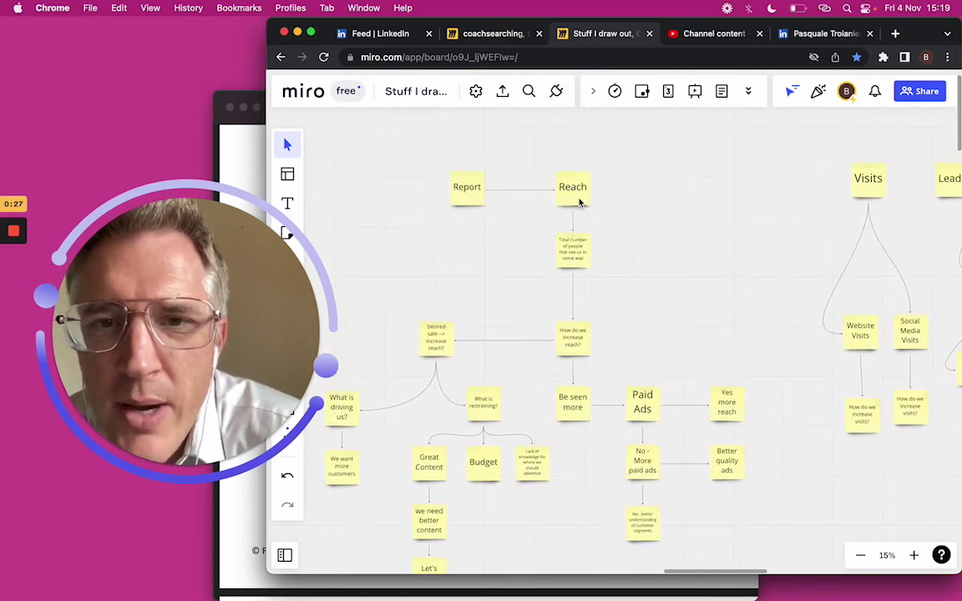
pyautogui.hscroll(10, 579, 202)
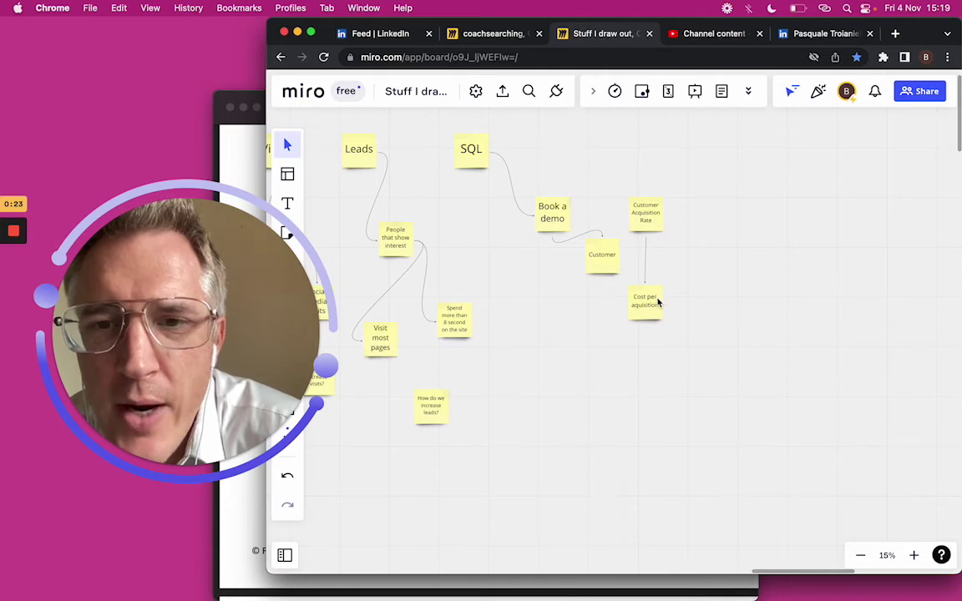
pyautogui.hscroll(-6, 551, 355)
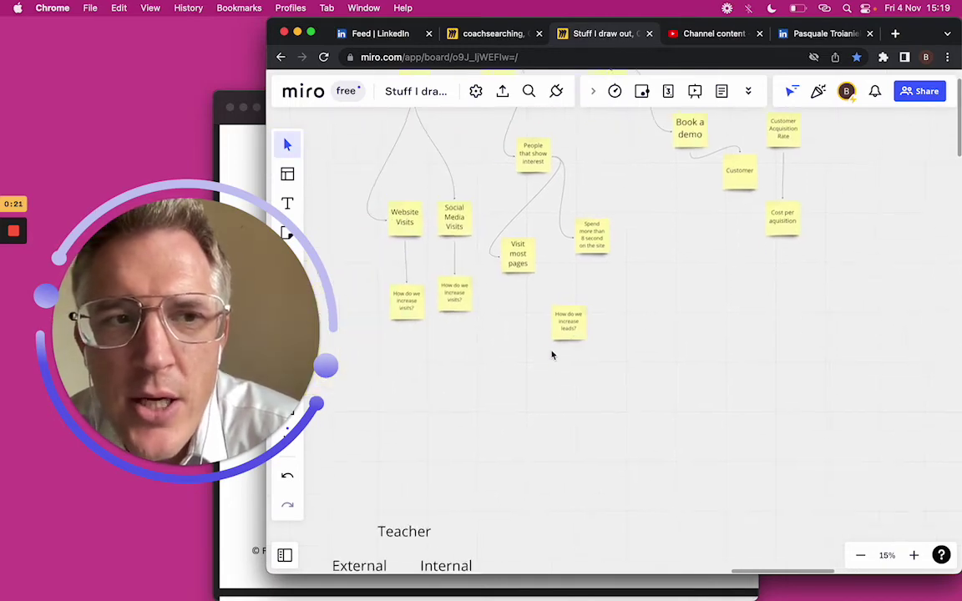
pyautogui.hscroll(-4, 552, 355)
pyautogui.scroll(2, 551, 355)
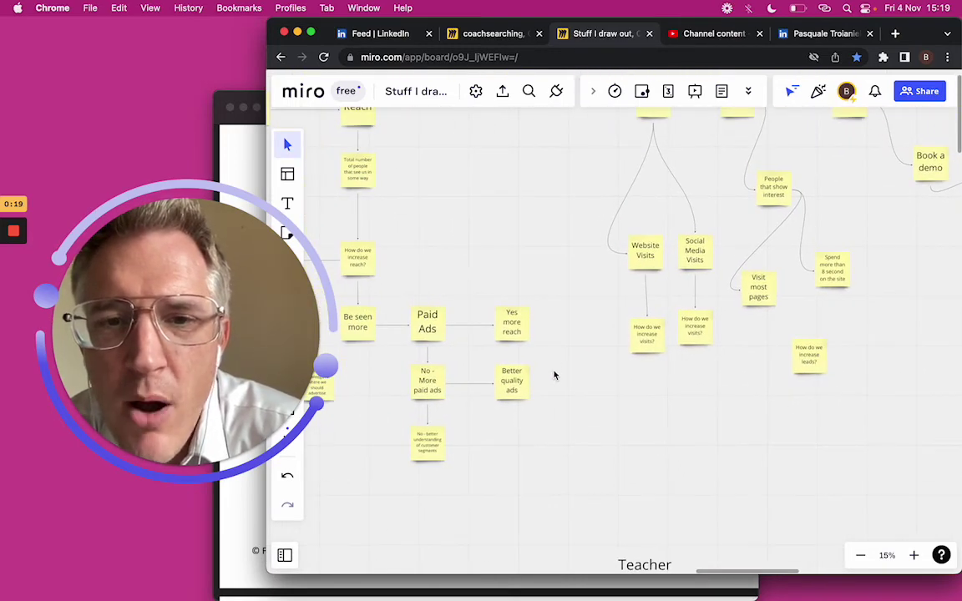
pyautogui.hscroll(-6, 578, 364)
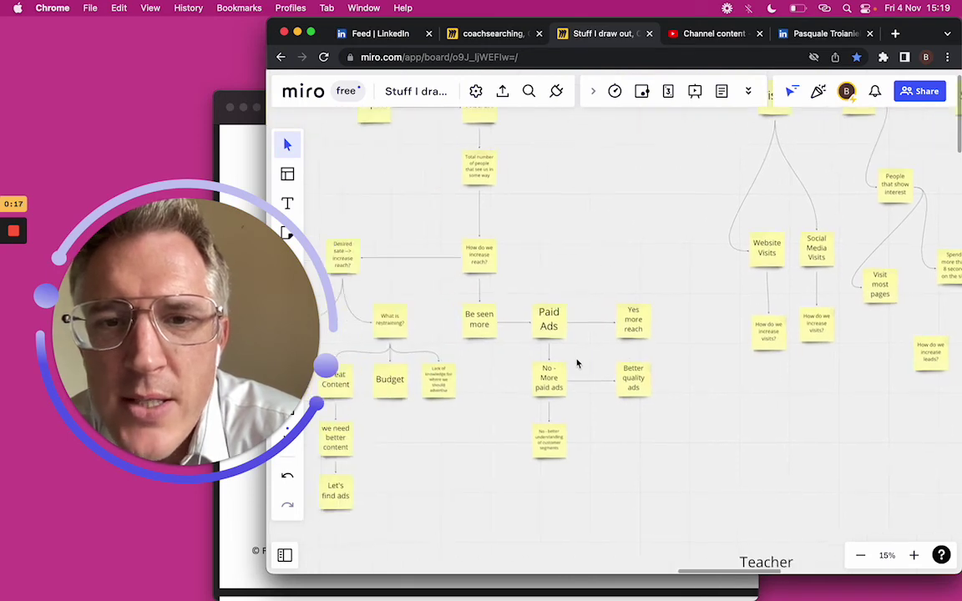
pyautogui.scroll(5, 578, 363)
pyautogui.hscroll(-4, 585, 362)
pyautogui.scroll(-3, 585, 362)
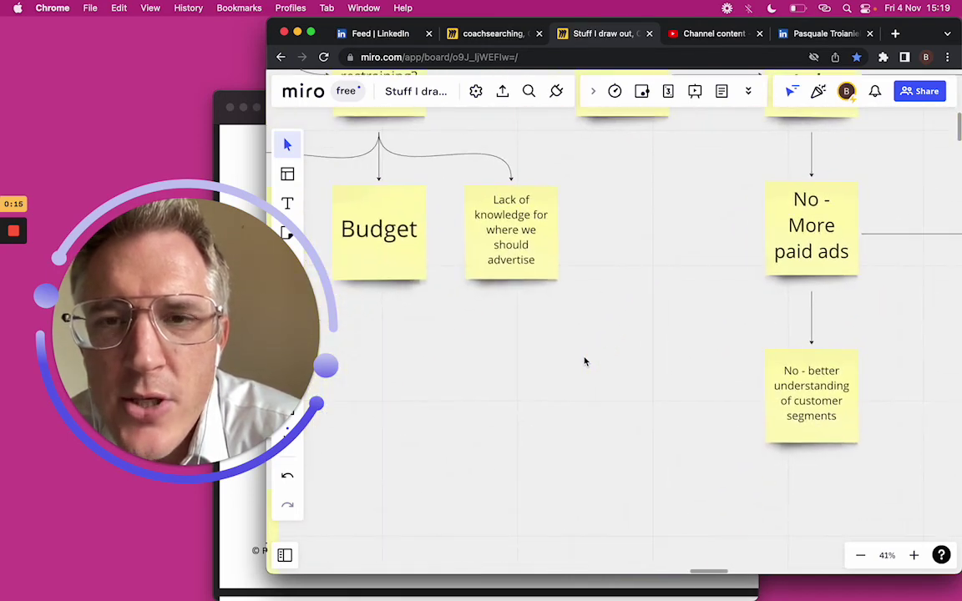